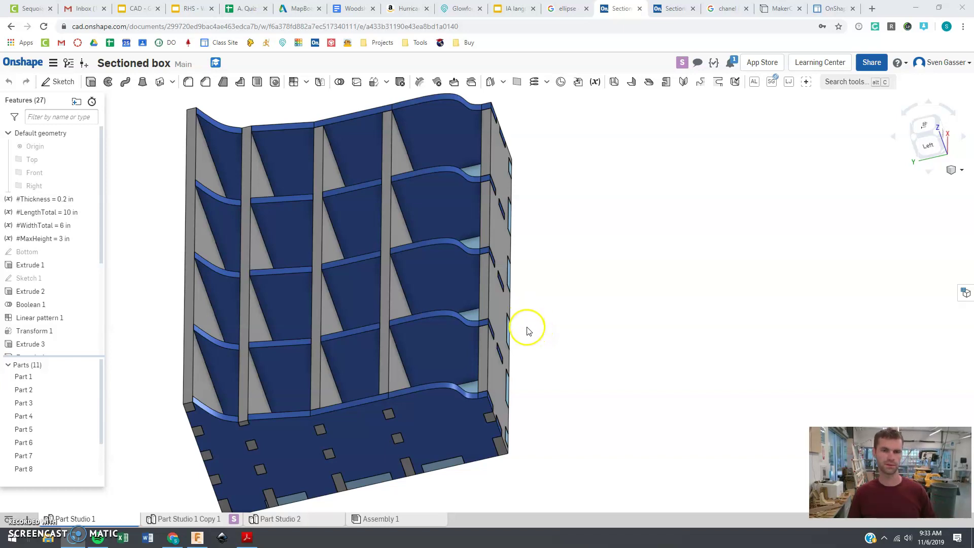
Step: Orbit the finished box, then switch to Part Studio 1 Copy 1 with the base and one wall
mouse_move(507, 341)
right_mouse_down()
mouse_move(498, 330)
mouse_move(510, 330)
right_mouse_up()
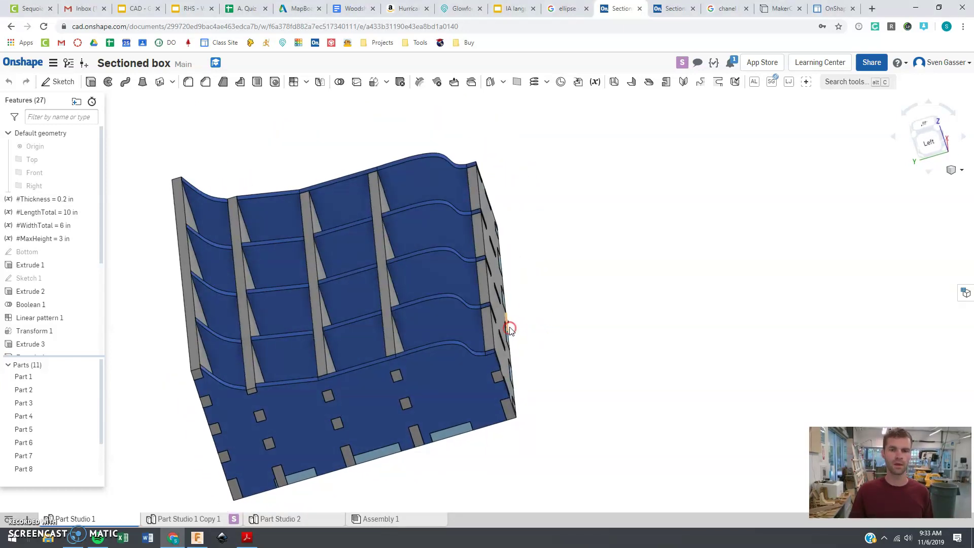
left_click(669, 9)
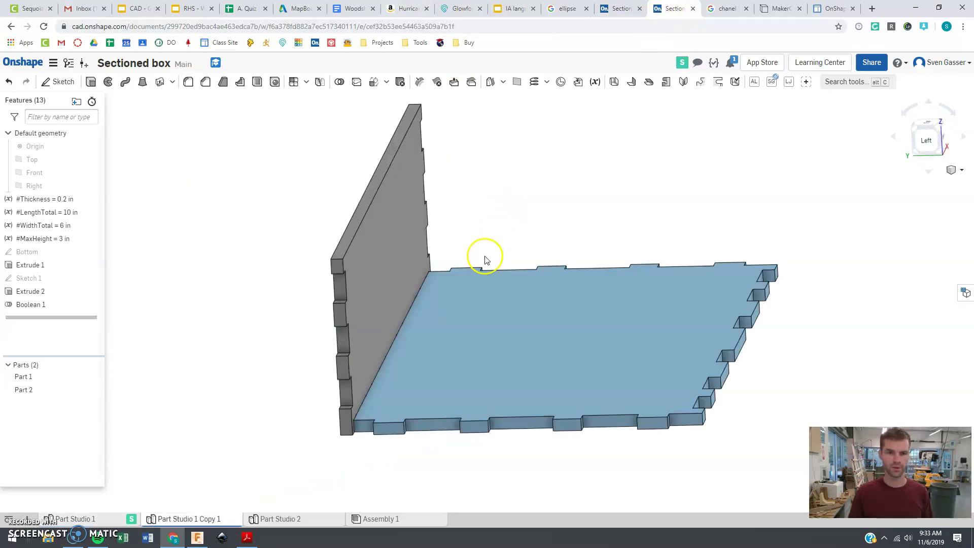
Step: Linear-pattern the upright wall along the base plate edge with distance #WidthTotal
left_click(233, 218)
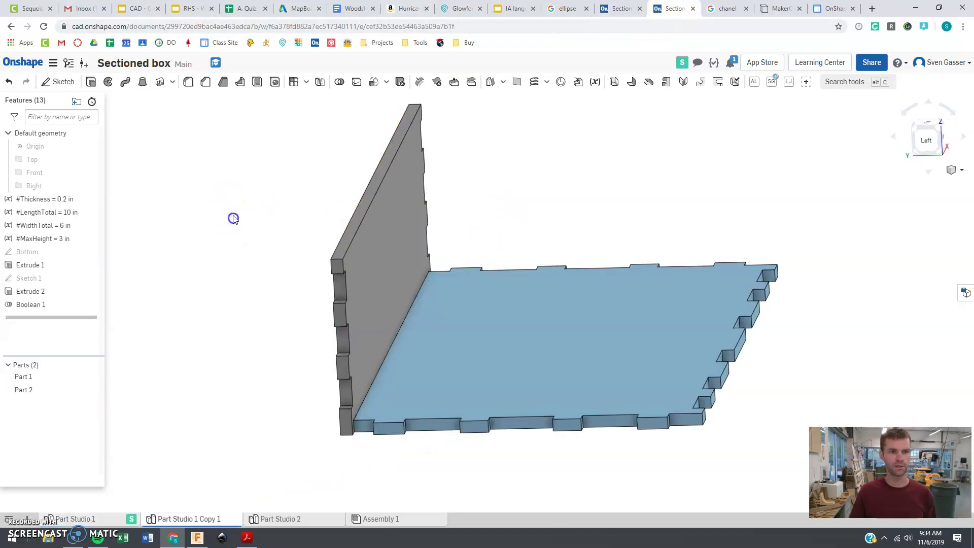
left_click(295, 83)
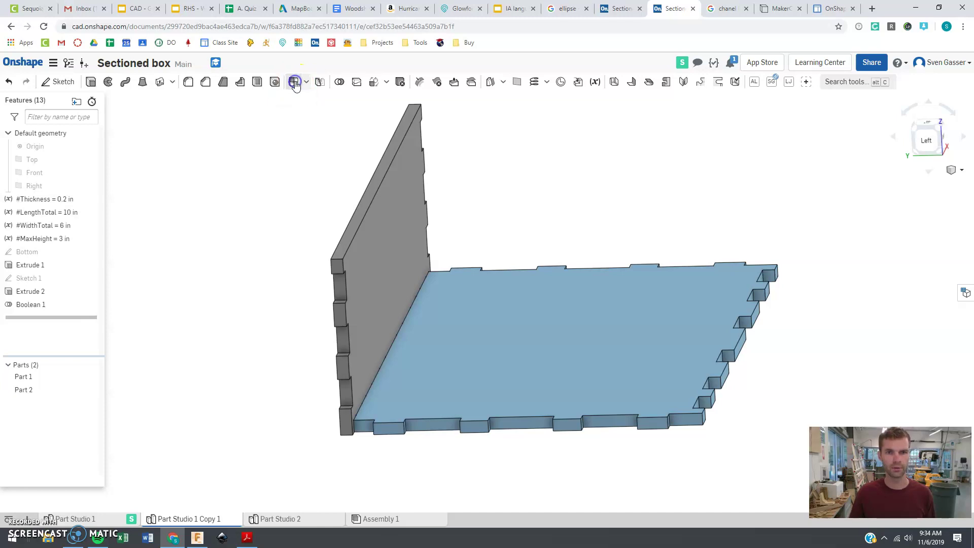
left_click(384, 240)
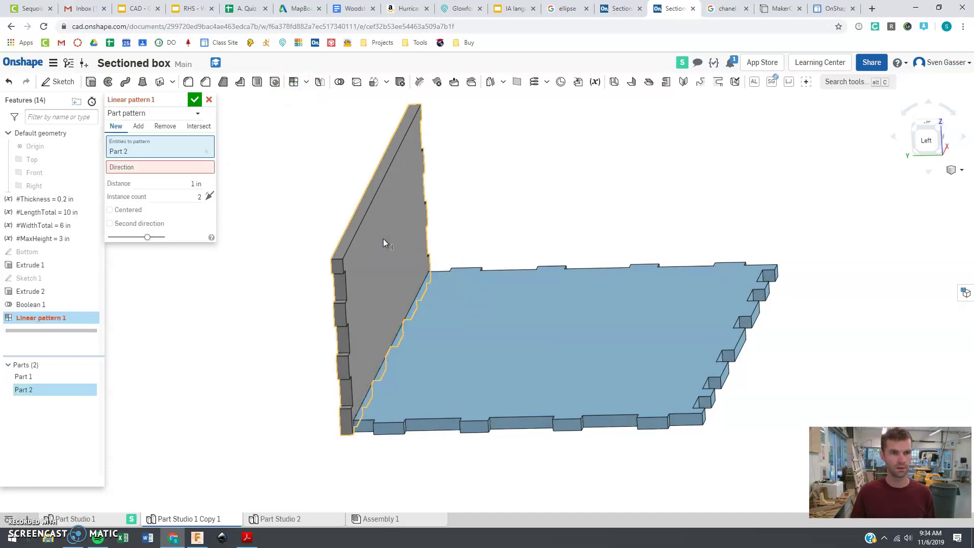
left_click(143, 165)
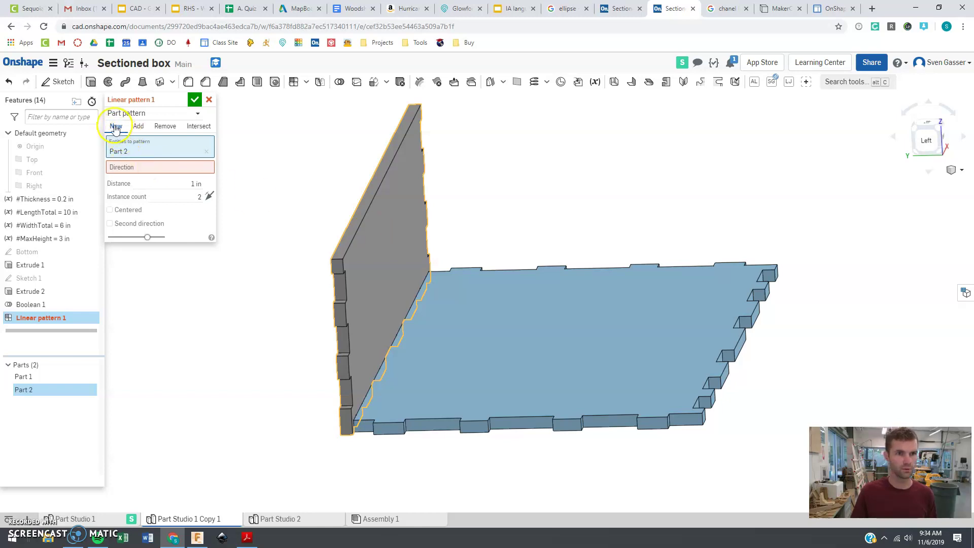
left_click(118, 170)
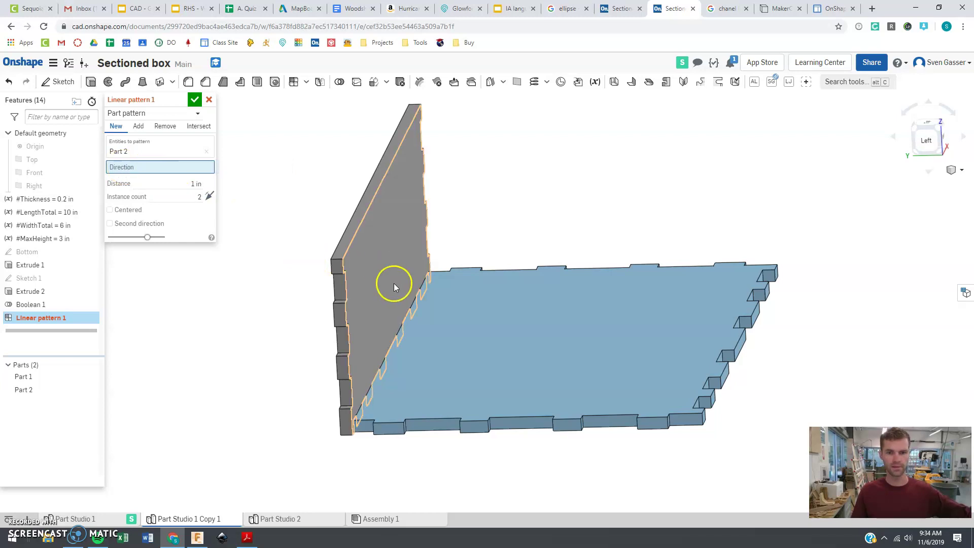
left_click(426, 419)
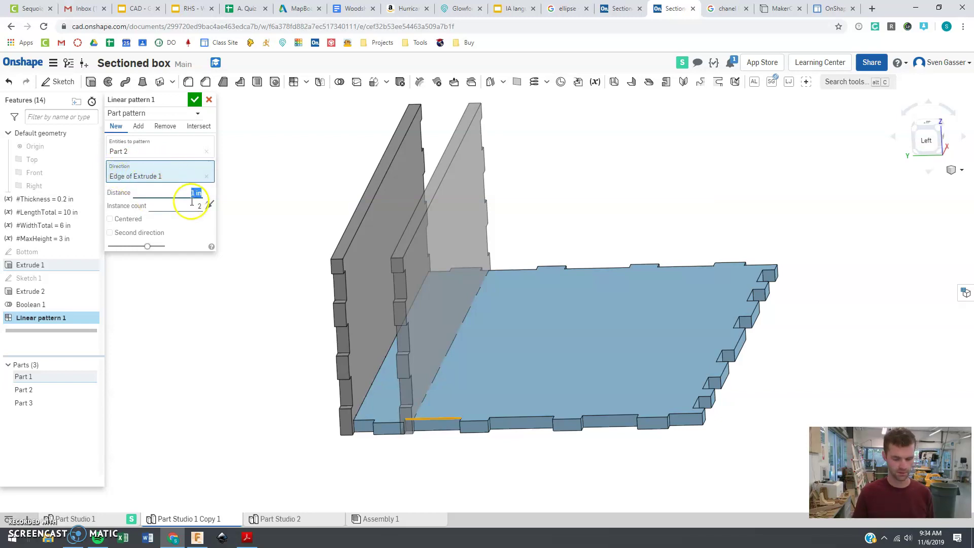
type("w")
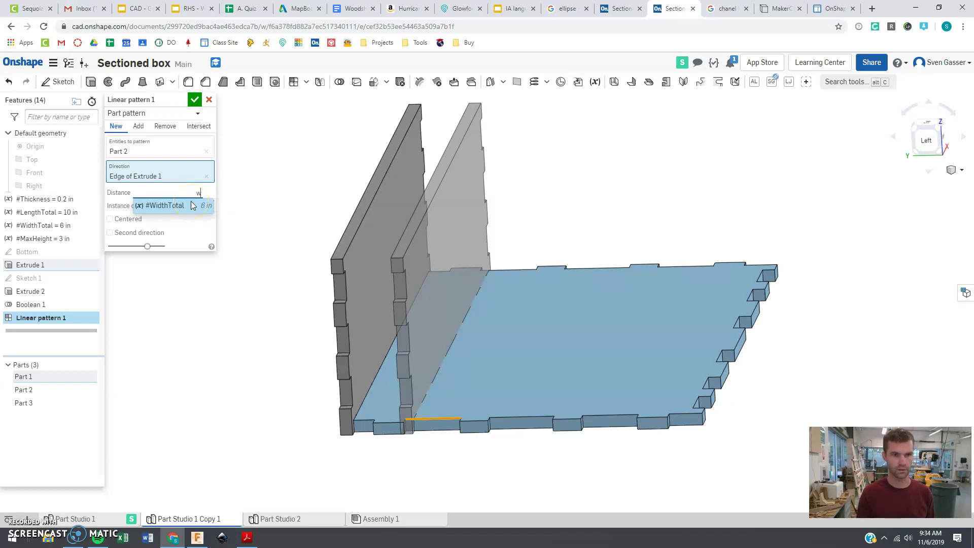
left_click(192, 205)
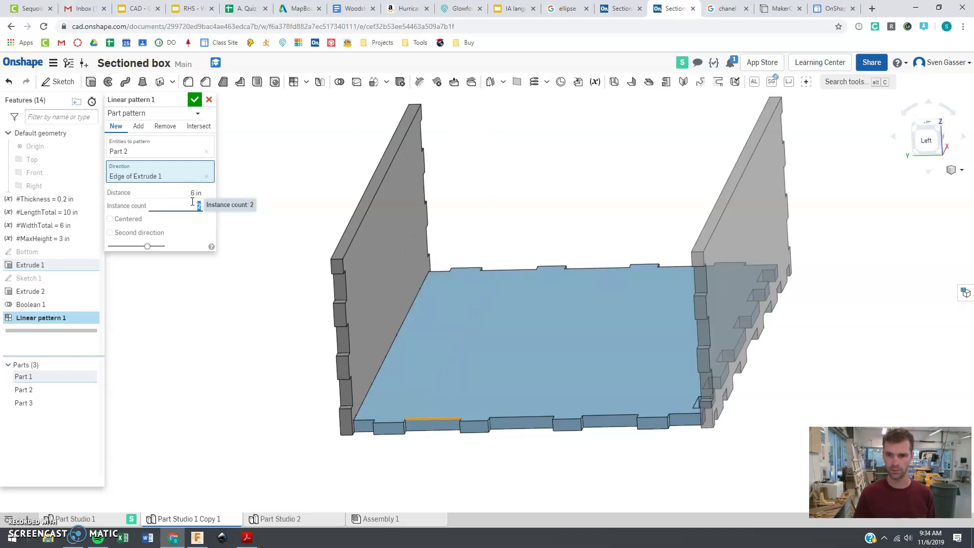
Step: Change the pattern distance to #WidthTotal-#Thickness (5.8 in) so the copied wall sits flush
left_click(198, 206)
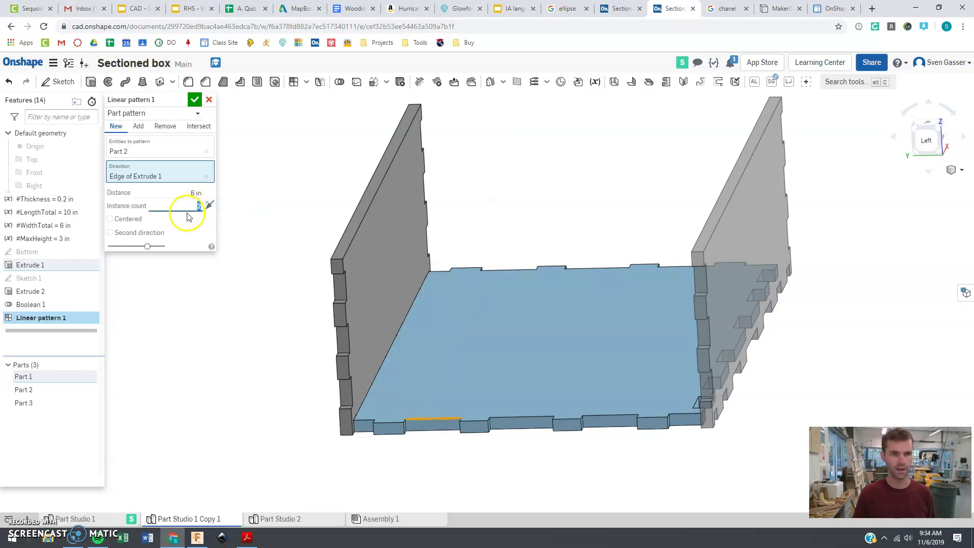
left_click(927, 142)
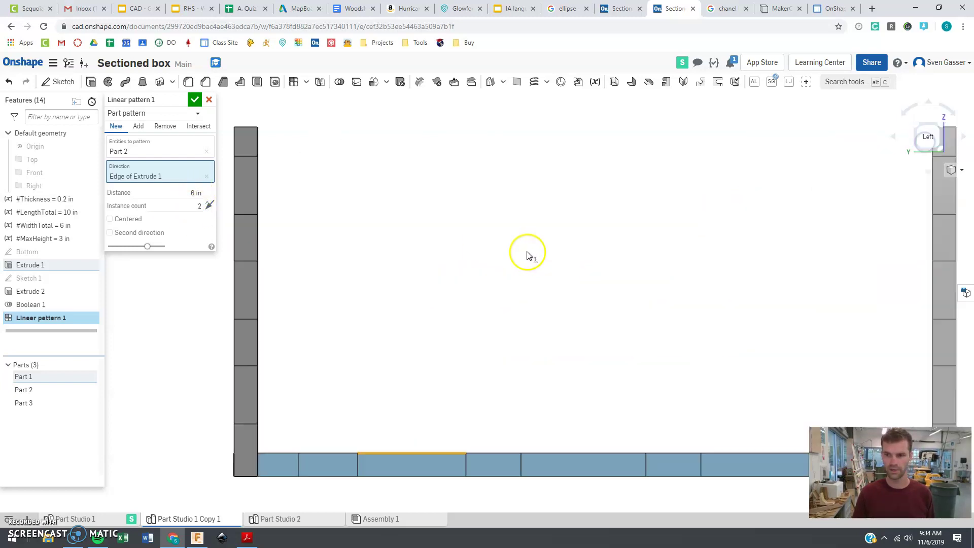
right_click_drag(596, 250, 604, 254)
left_click(196, 193)
type("#WidthTotal")
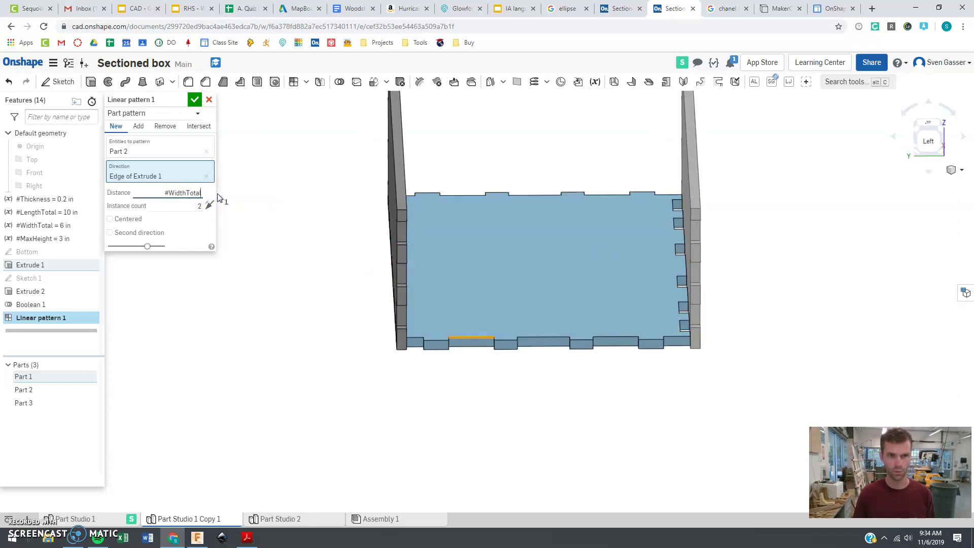
type("-t")
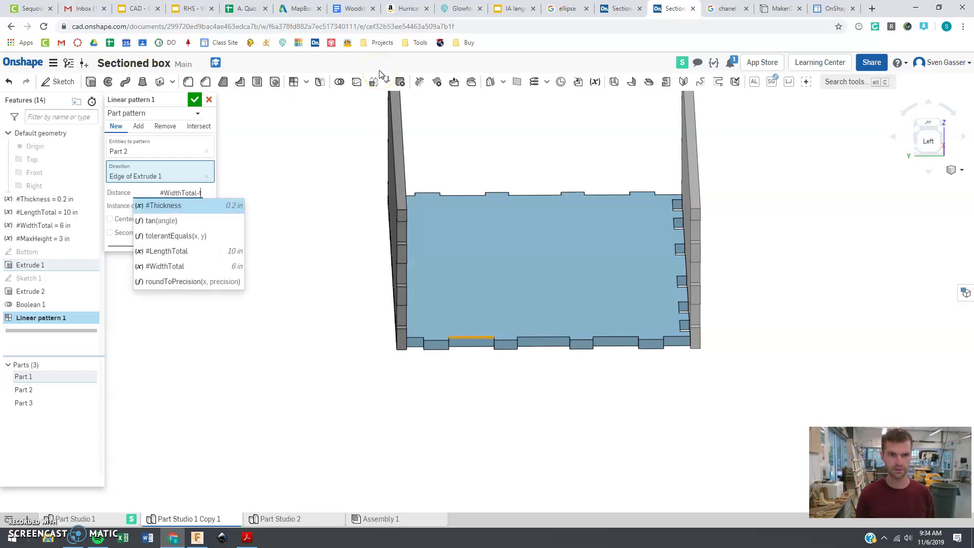
key("Return")
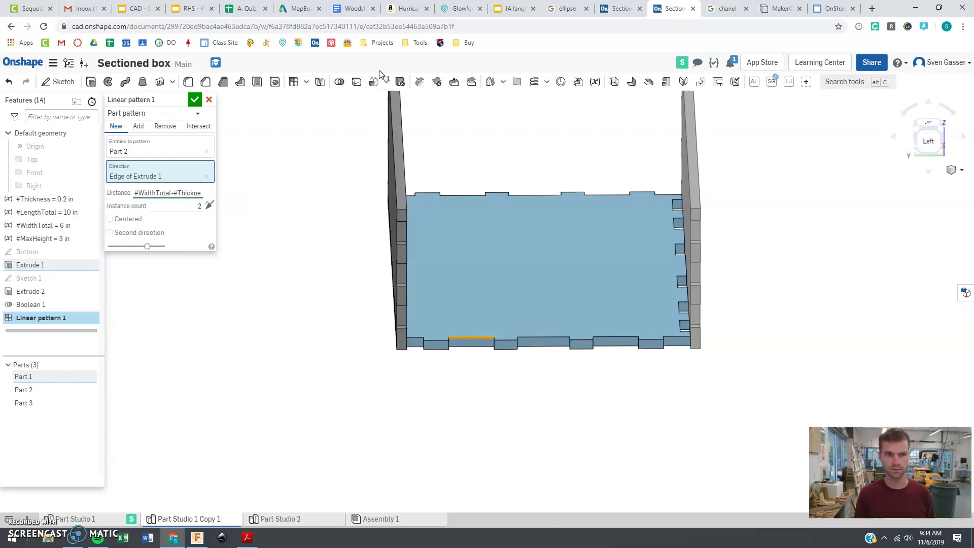
key("Return")
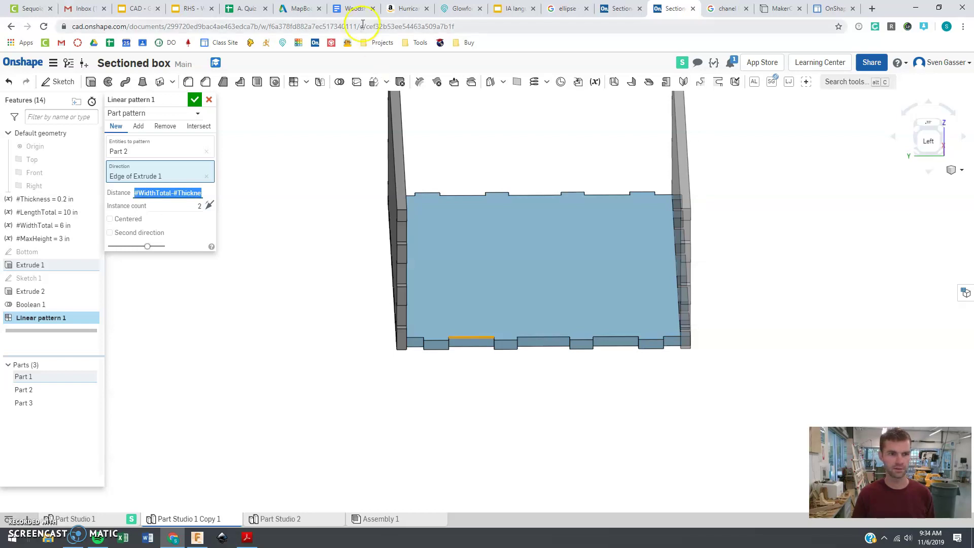
right_click_drag(434, 337, 428, 336)
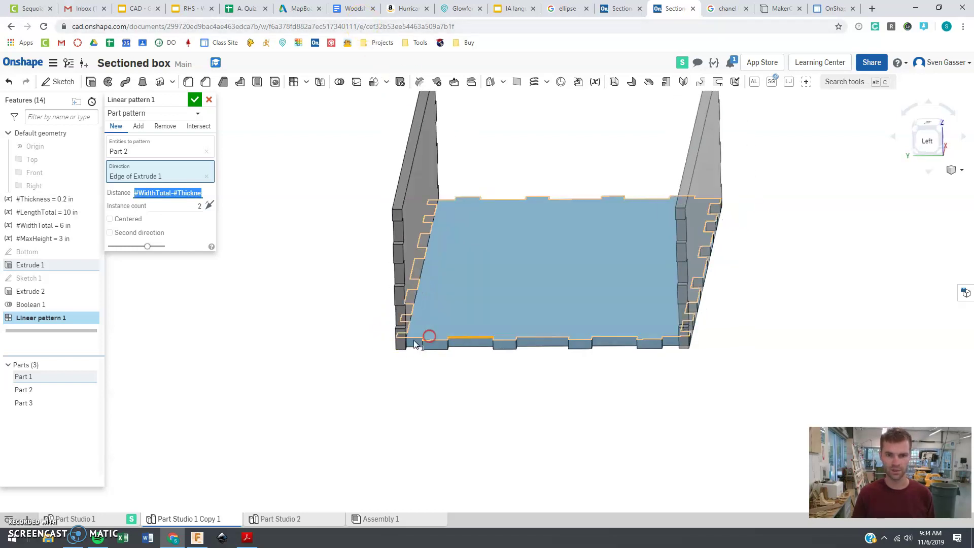
left_click(397, 350)
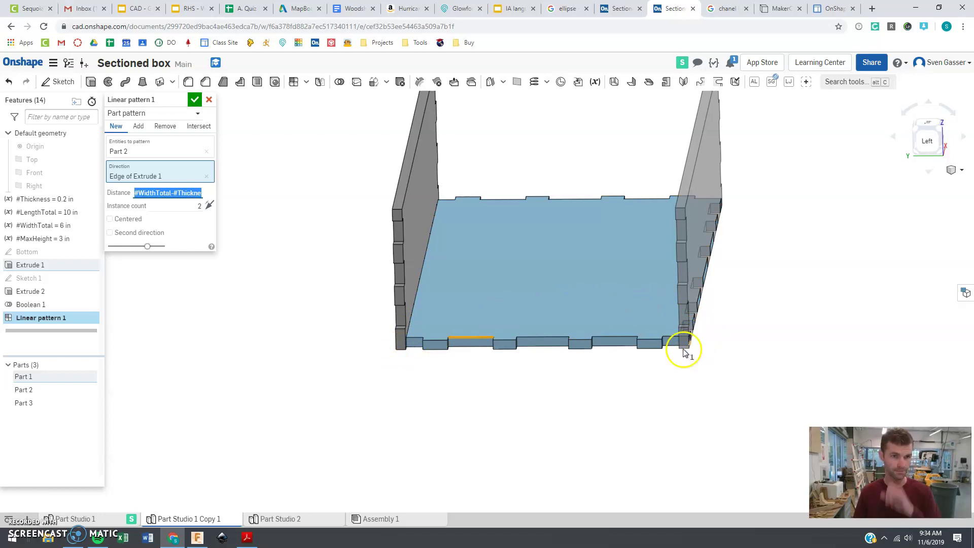
left_click(172, 207)
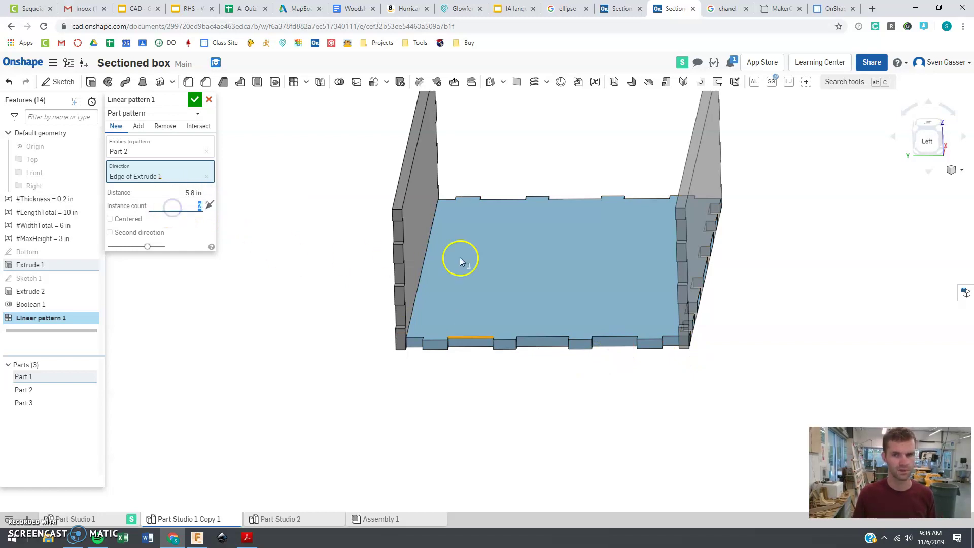
Step: Set the wall pattern to 5 instances
scroll(543, 374, "down", 2)
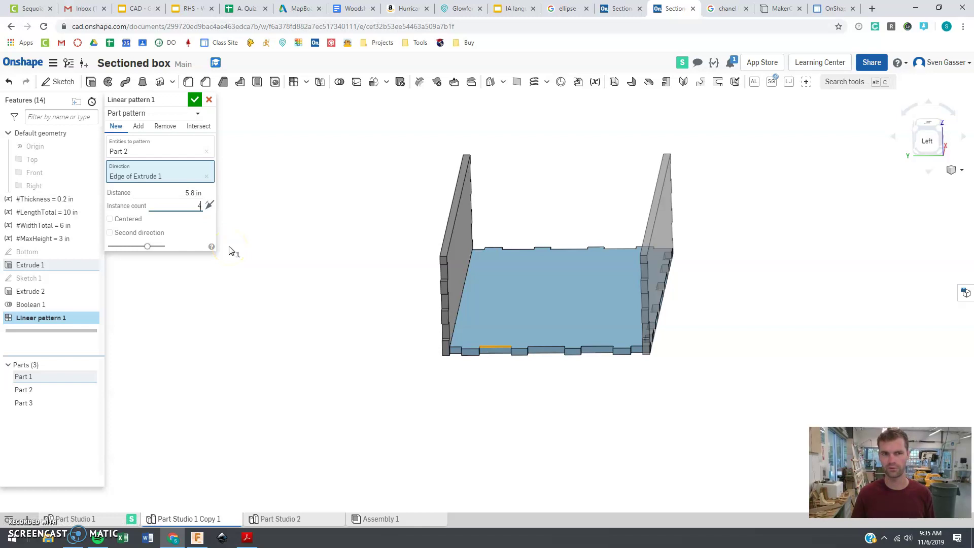
left_click(600, 304)
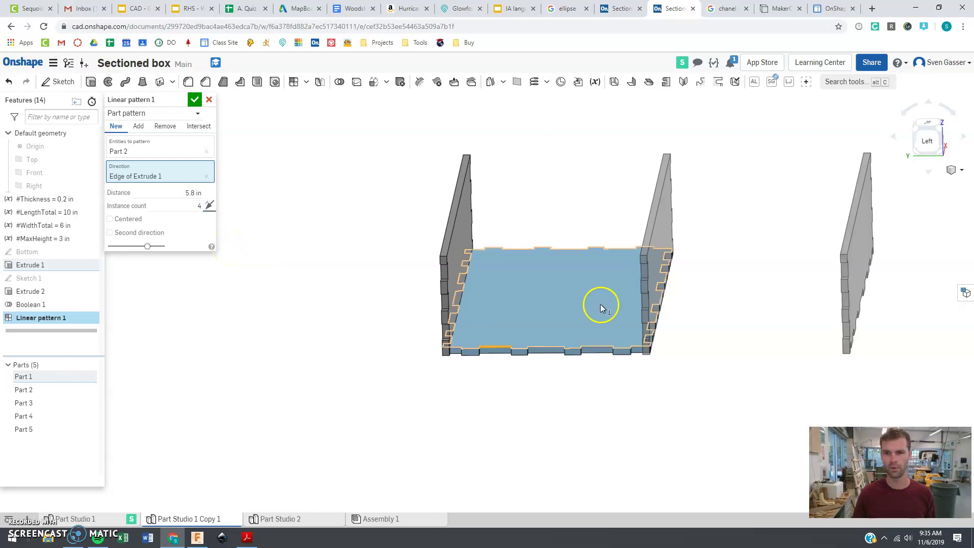
scroll(588, 299, "down", 2)
scroll(590, 294, "up", 5)
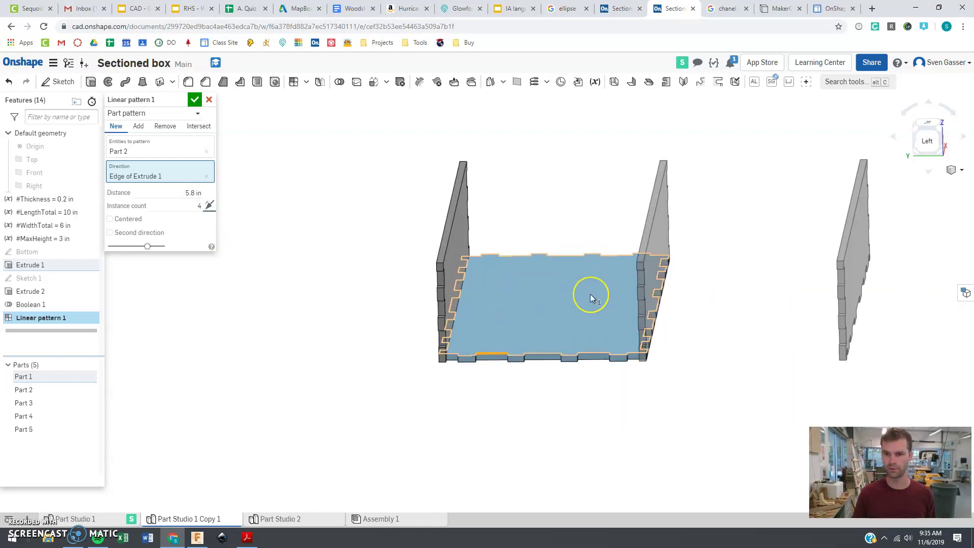
scroll(591, 298, "up", 2)
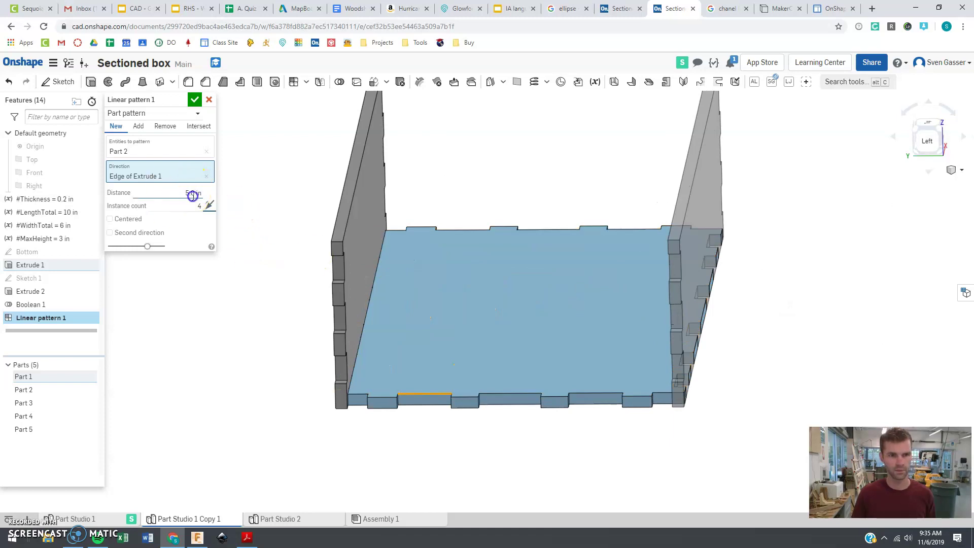
Step: Change the distance to (#WidthTotal-#Thickness)/4, 1.45 in, and commit the pattern
left_click(178, 193)
left_click(140, 193)
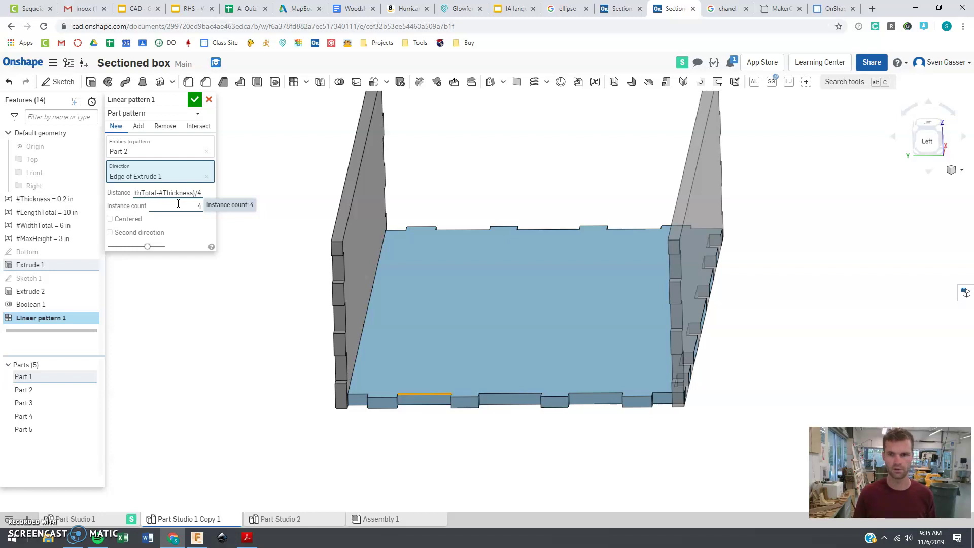
key("Return")
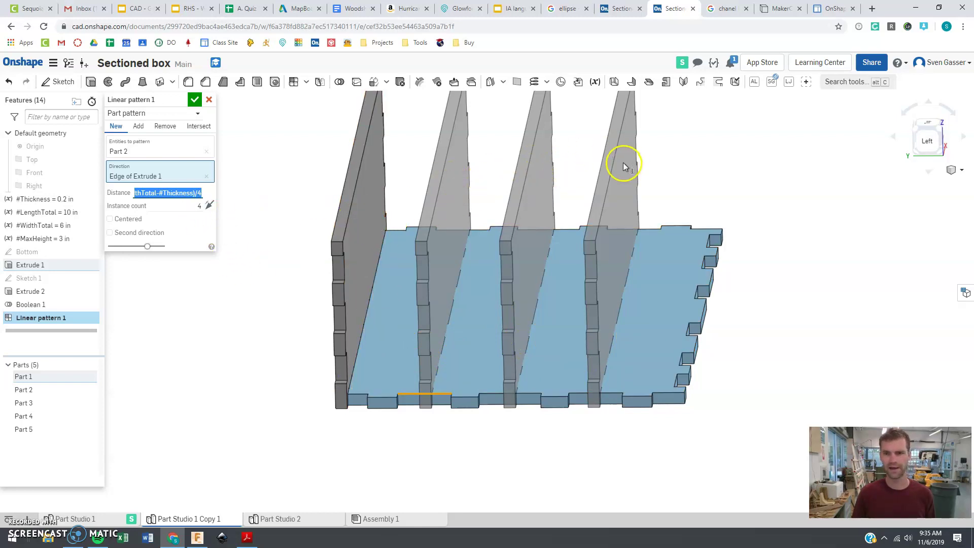
left_click(198, 206)
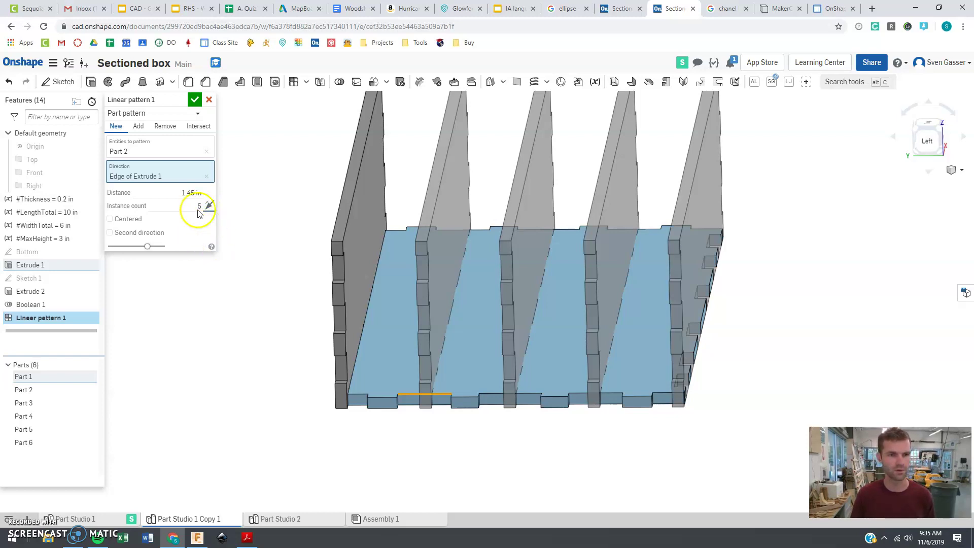
left_click(193, 197)
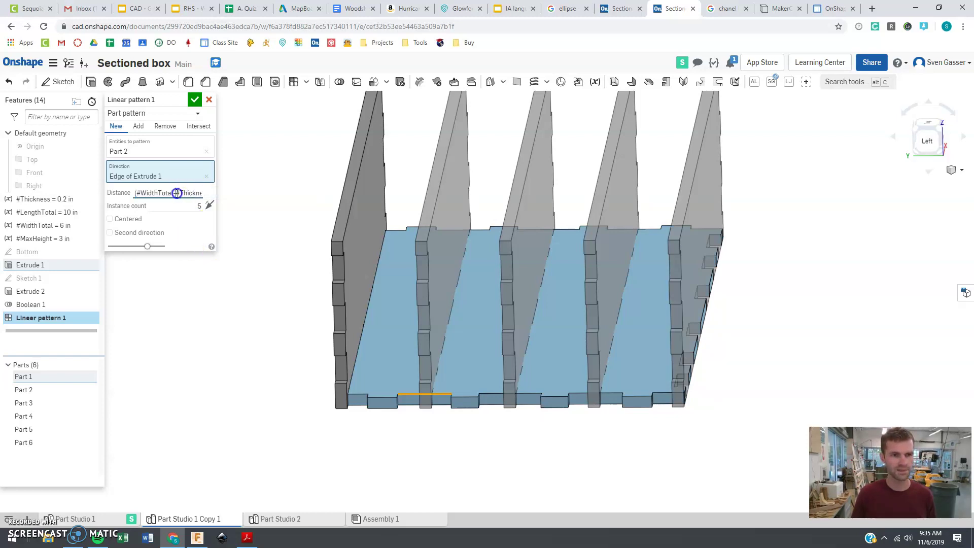
left_click_drag(174, 194, 229, 198)
left_click(198, 192)
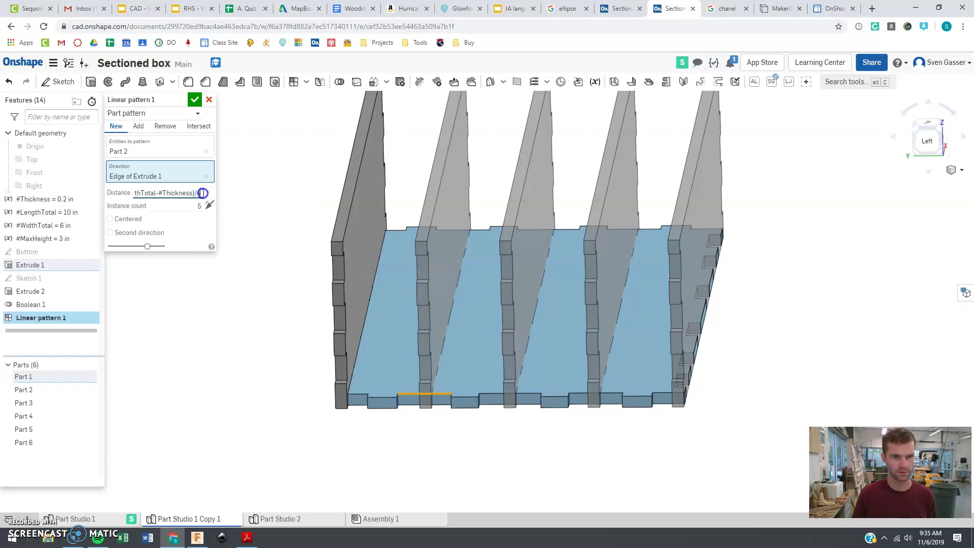
left_click(199, 206)
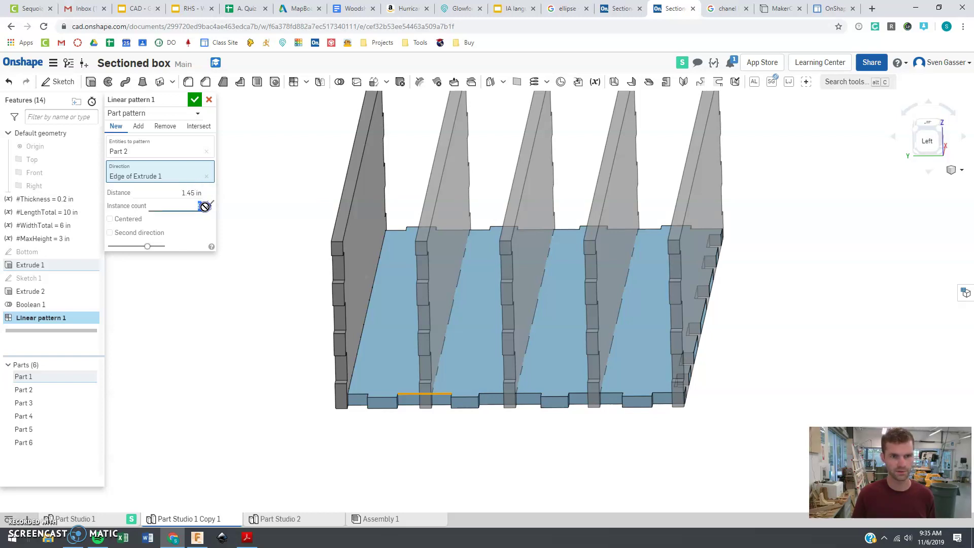
left_click(194, 100)
Step: Translate divider Parts 3, 4 and 5 by 0.49 in along Y with a Transform
mouse_move(257, 303)
right_mouse_down()
mouse_move(261, 293)
mouse_move(246, 289)
mouse_move(265, 293)
right_mouse_up()
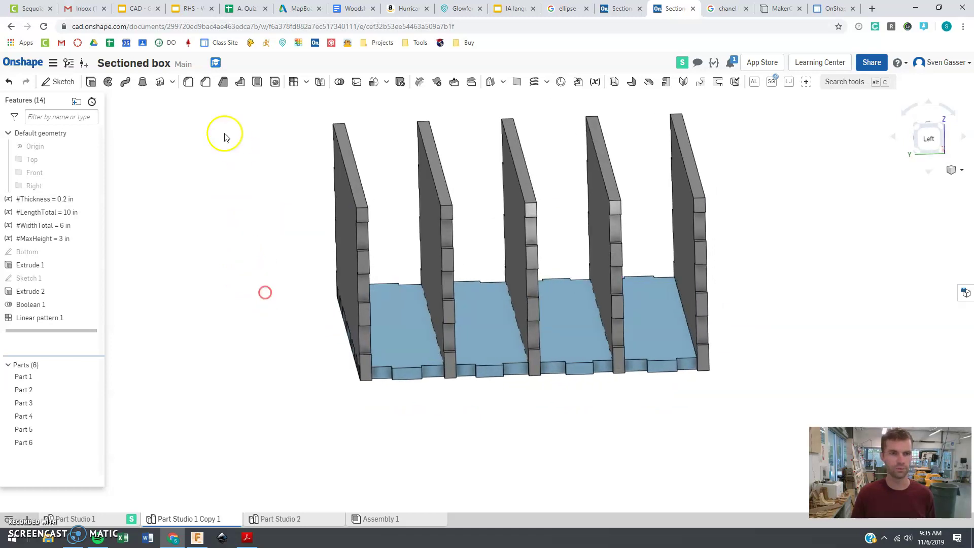
left_click(374, 83)
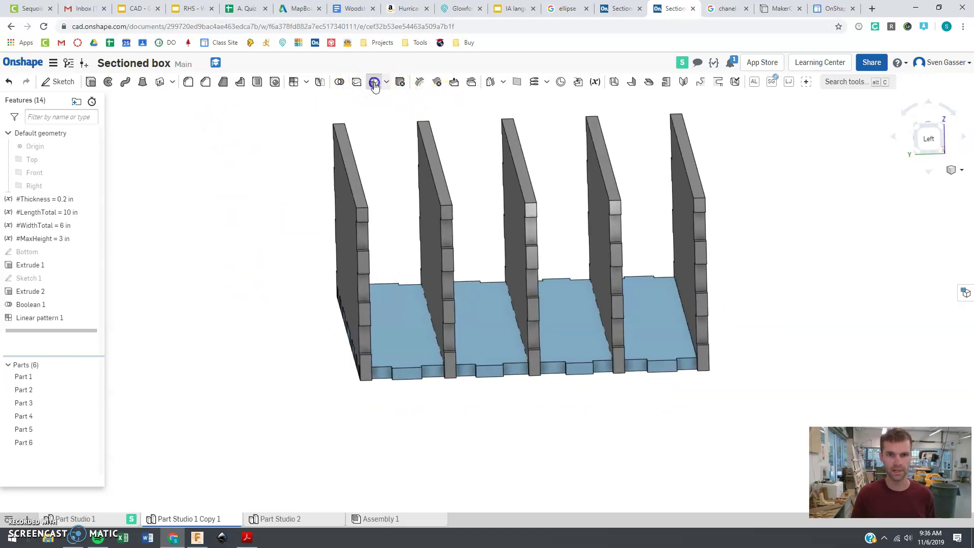
left_click(431, 234)
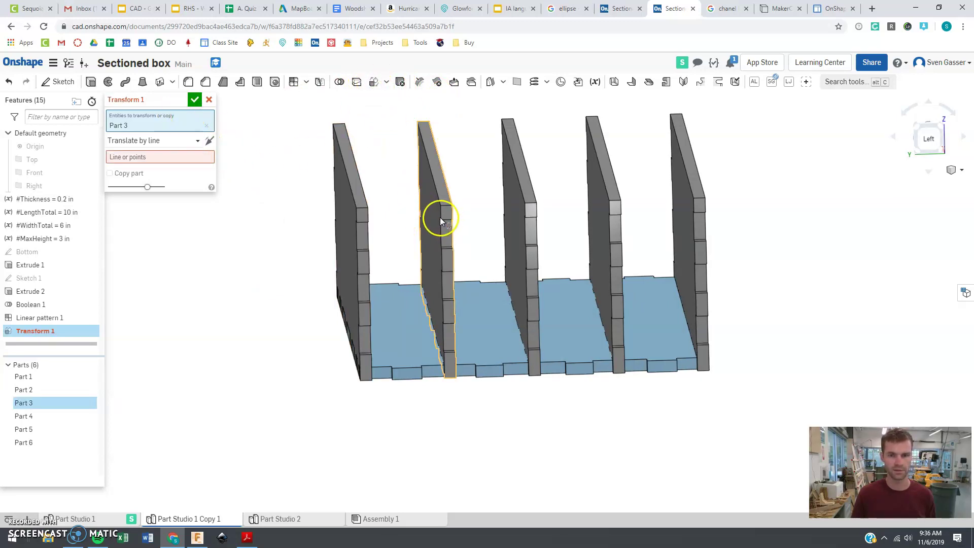
left_click(511, 236)
left_click(602, 226)
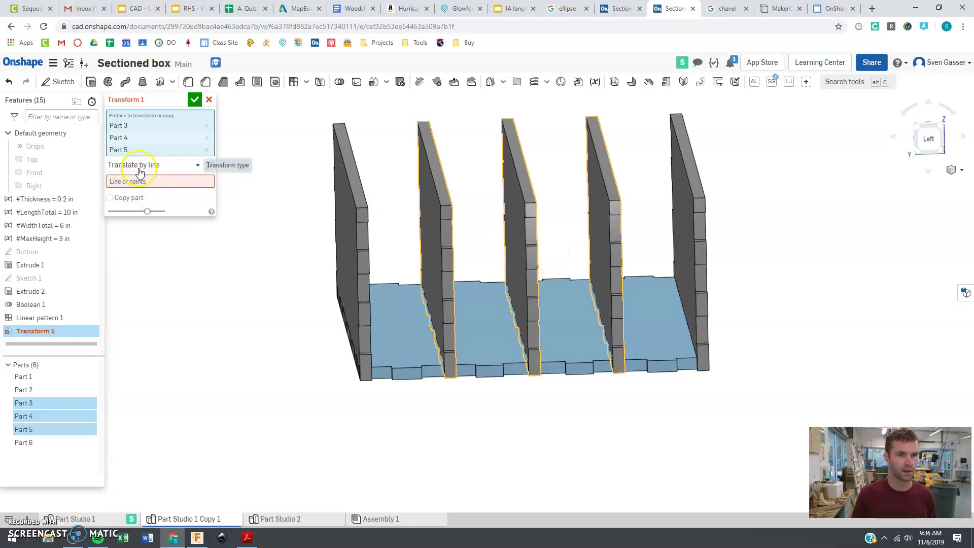
left_click(197, 165)
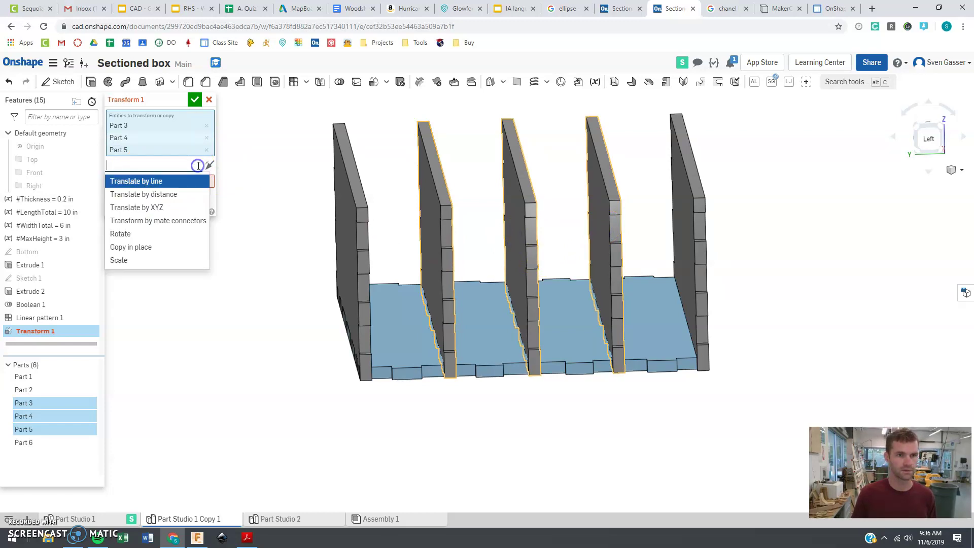
left_click(147, 207)
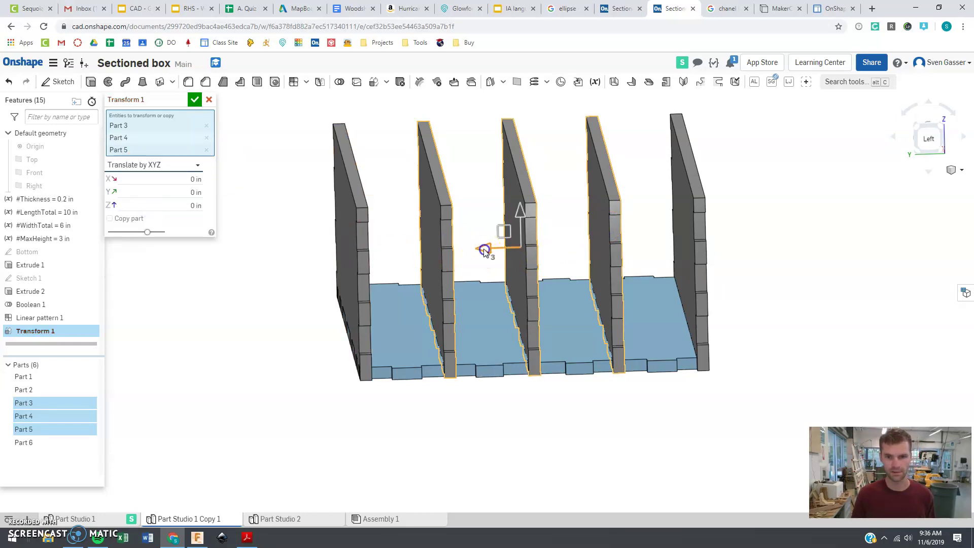
left_click_drag(484, 251, 456, 255)
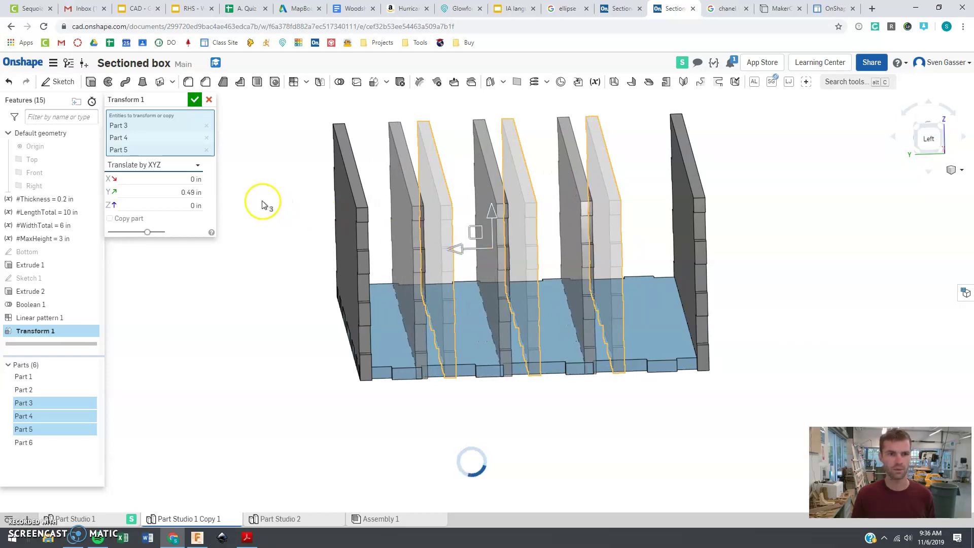
left_click(193, 101)
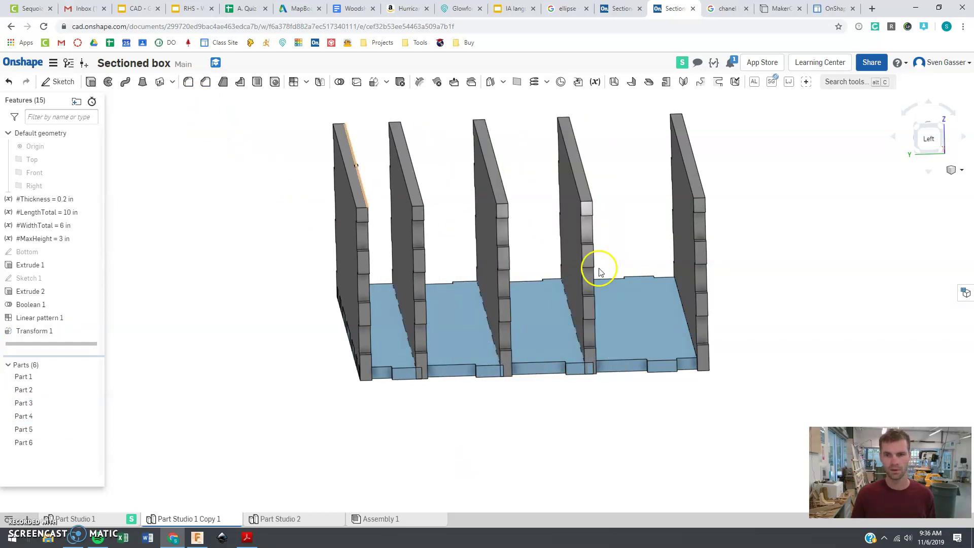
left_click(929, 137)
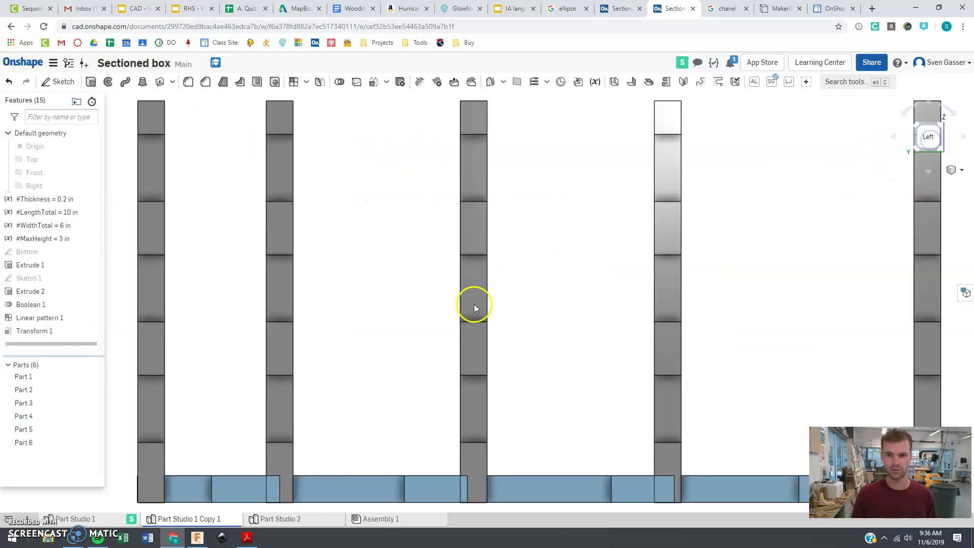
right_click_drag(447, 285, 420, 268)
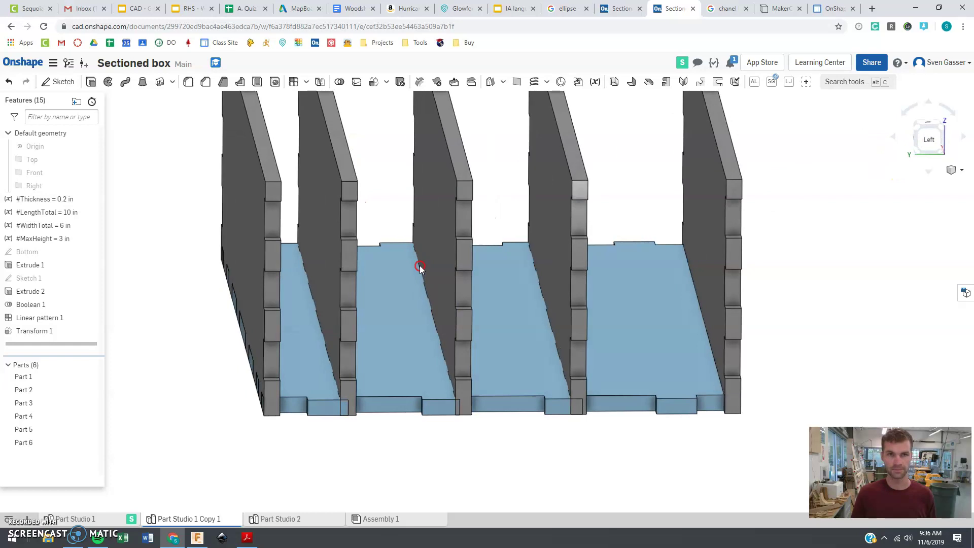
scroll(418, 265, "down", 2)
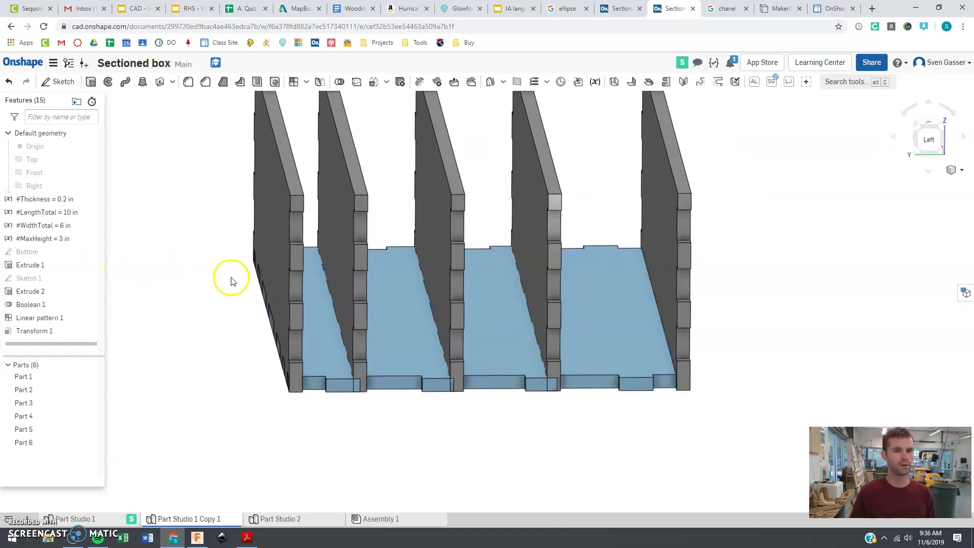
left_click(249, 324)
right_click_drag(249, 324, 235, 311)
right_click_drag(316, 344, 224, 320)
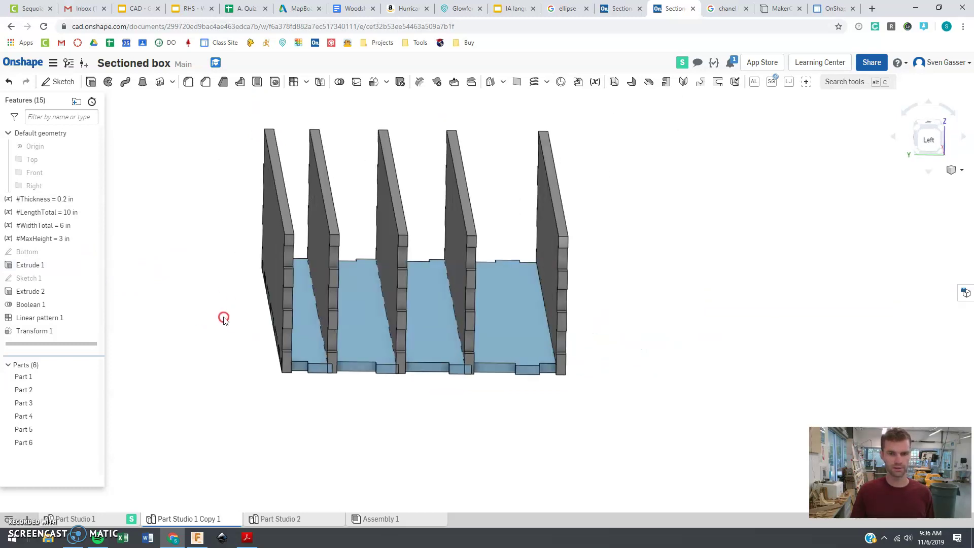
Step: Subtract the three inner dividers from the base plate (Part 1), keeping the tools
left_click(339, 83)
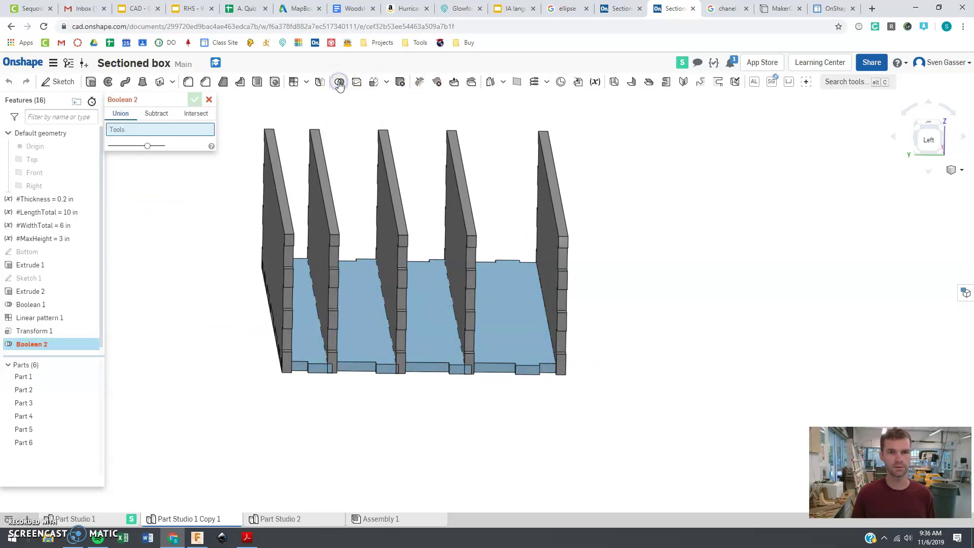
left_click(157, 114)
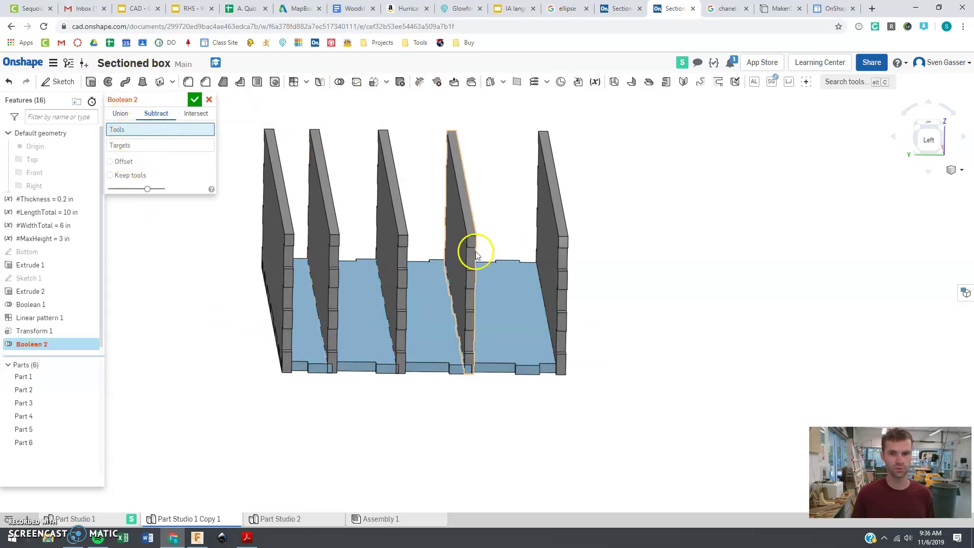
left_click(460, 193)
left_click(392, 199)
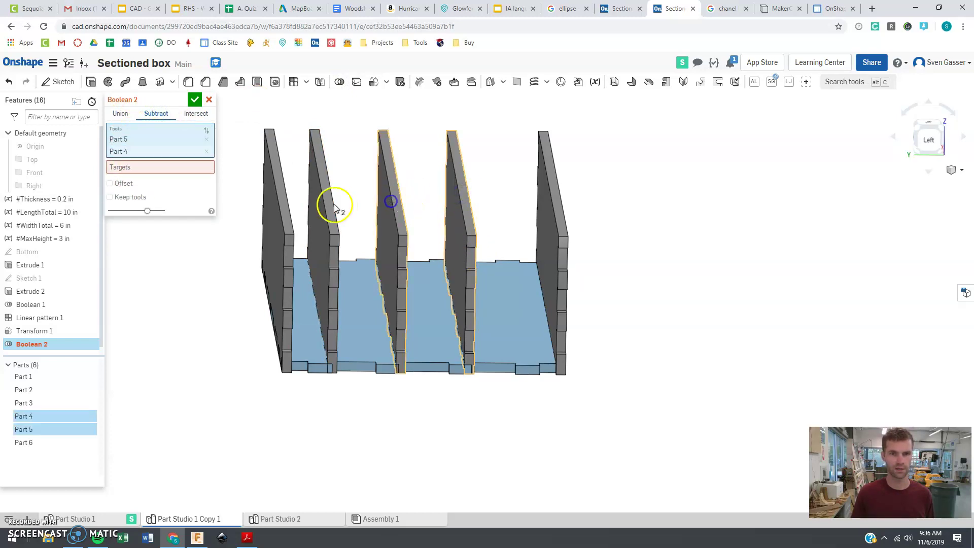
left_click(330, 203)
left_click(117, 179)
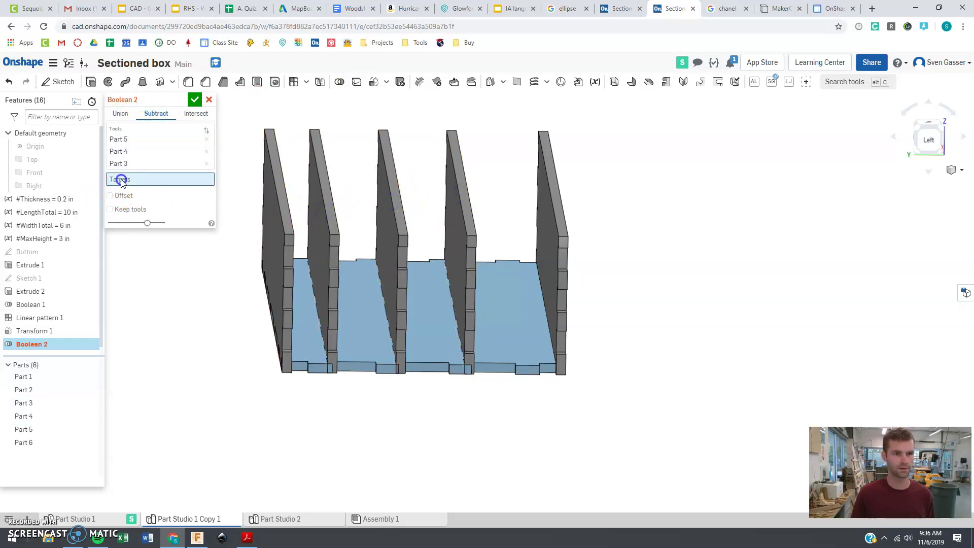
left_click(531, 350)
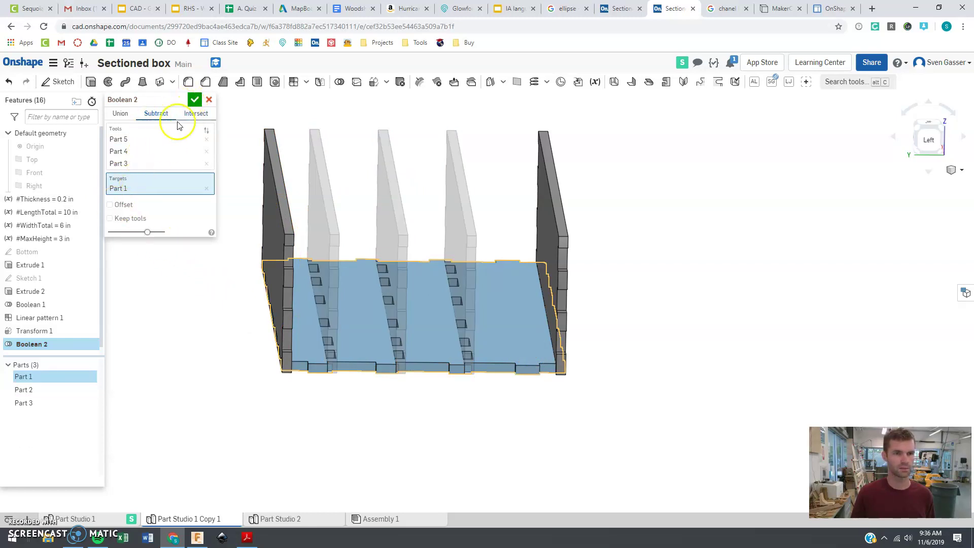
left_click(110, 220)
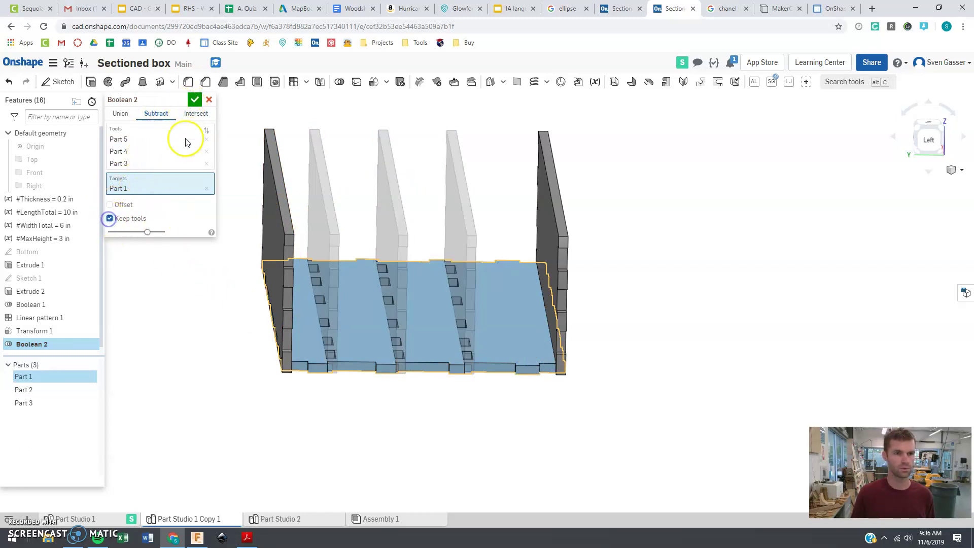
left_click(193, 101)
mouse_move(479, 418)
right_mouse_down()
mouse_move(469, 379)
mouse_move(481, 370)
mouse_move(490, 426)
right_mouse_up()
scroll(467, 383, "down", 3)
scroll(482, 200, "up", 3)
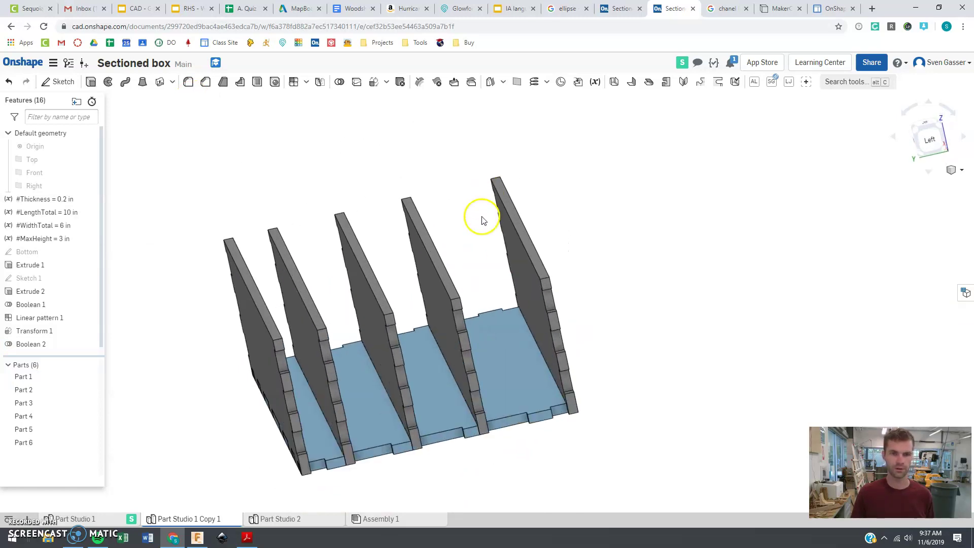
right_click_drag(426, 345, 458, 365)
right_click_drag(463, 372, 464, 370)
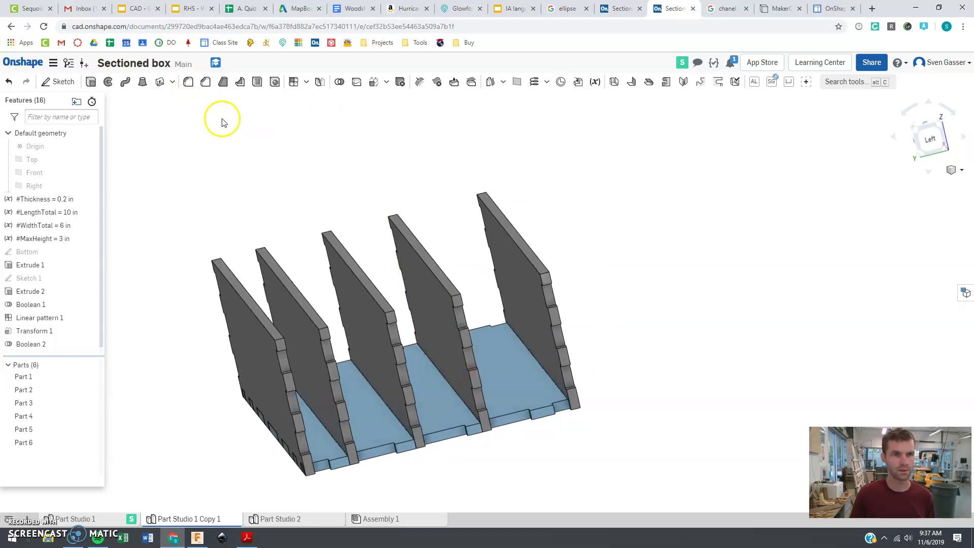
left_click(932, 138)
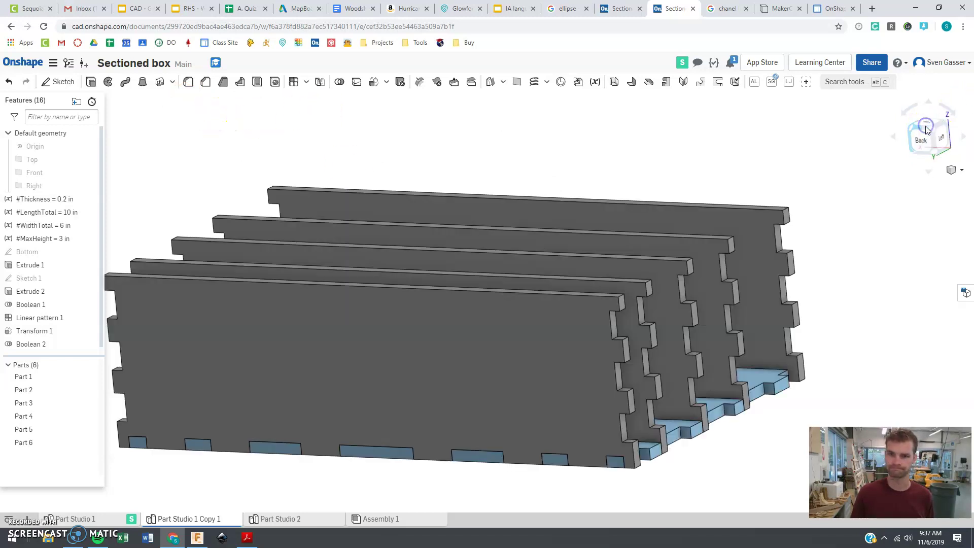
left_click(929, 137)
scroll(616, 222, "down", 3)
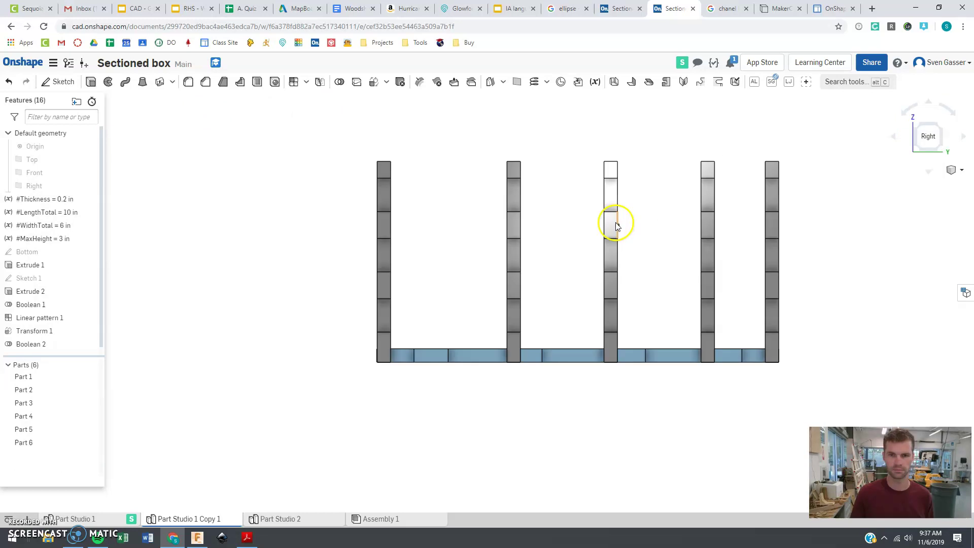
scroll(612, 212, "up", 2)
right_click_drag(611, 212, 613, 224)
scroll(589, 215, "down", 3)
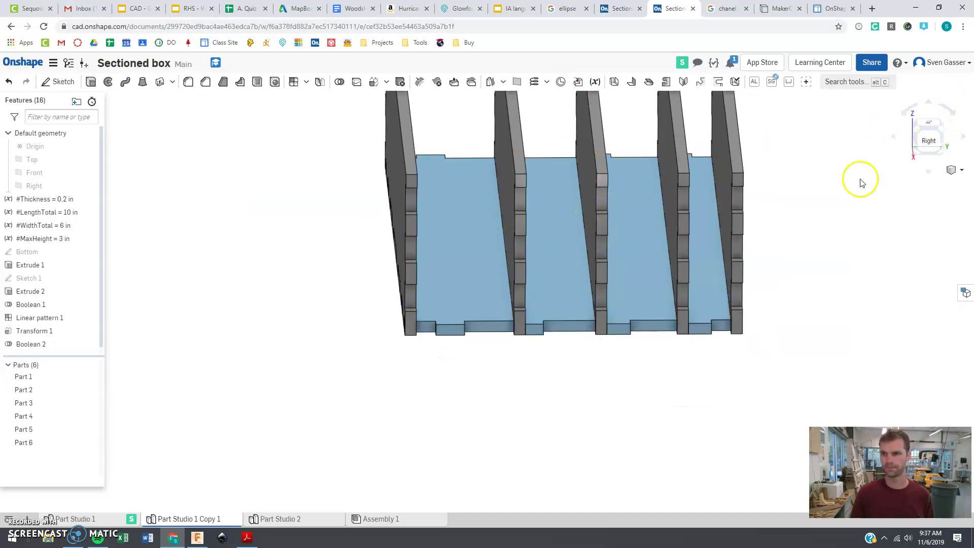
mouse_move(833, 222)
right_mouse_down()
mouse_move(796, 220)
mouse_move(844, 211)
right_mouse_up()
scroll(751, 207, "down", 3)
scroll(648, 321, "down", 2)
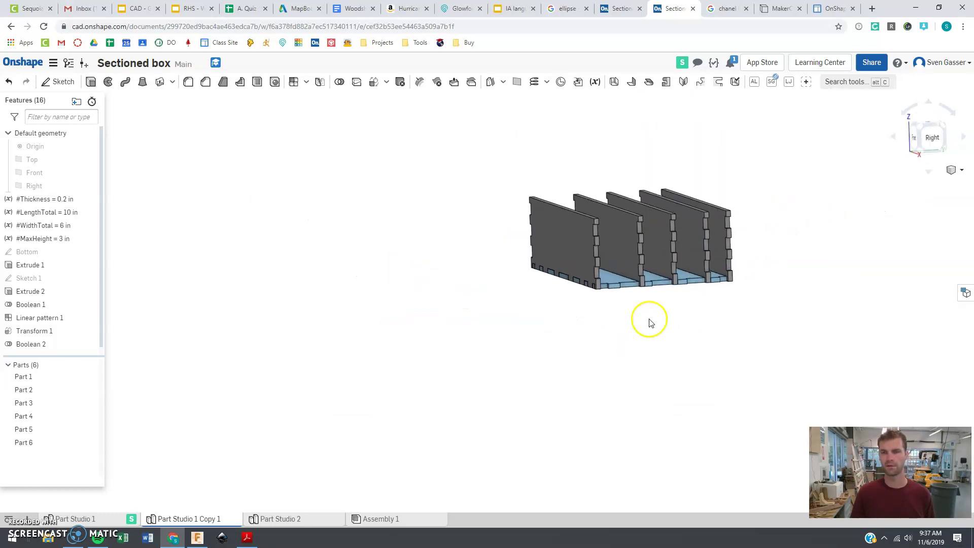
scroll(691, 200, "up", 5)
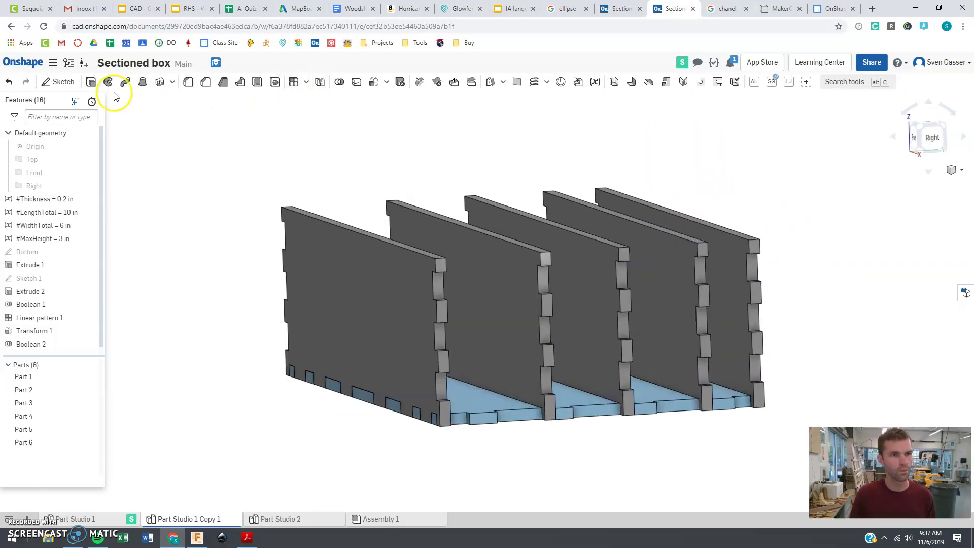
Step: Remove-extrude 0.5 in from the top faces of the four divider walls
left_click(89, 82)
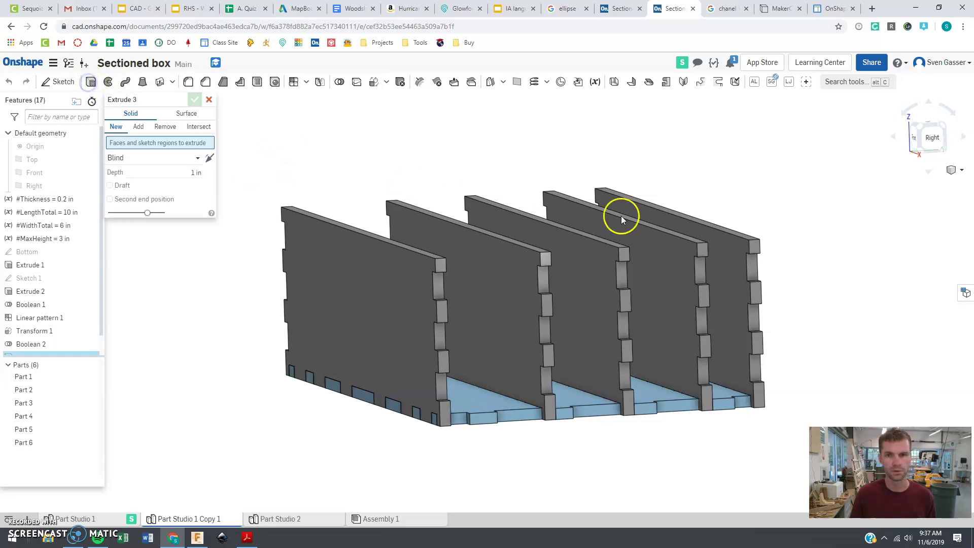
left_click(650, 224)
left_click(485, 200)
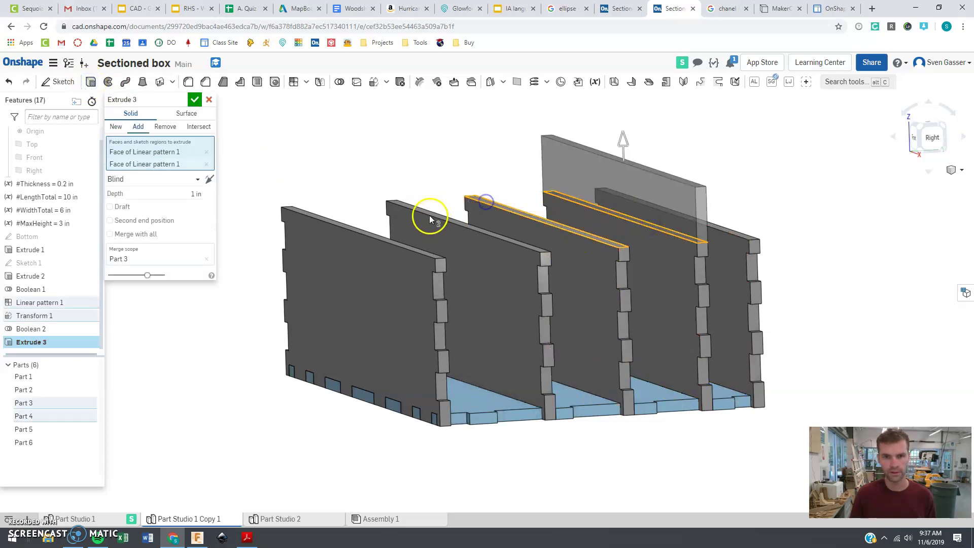
left_click(427, 212)
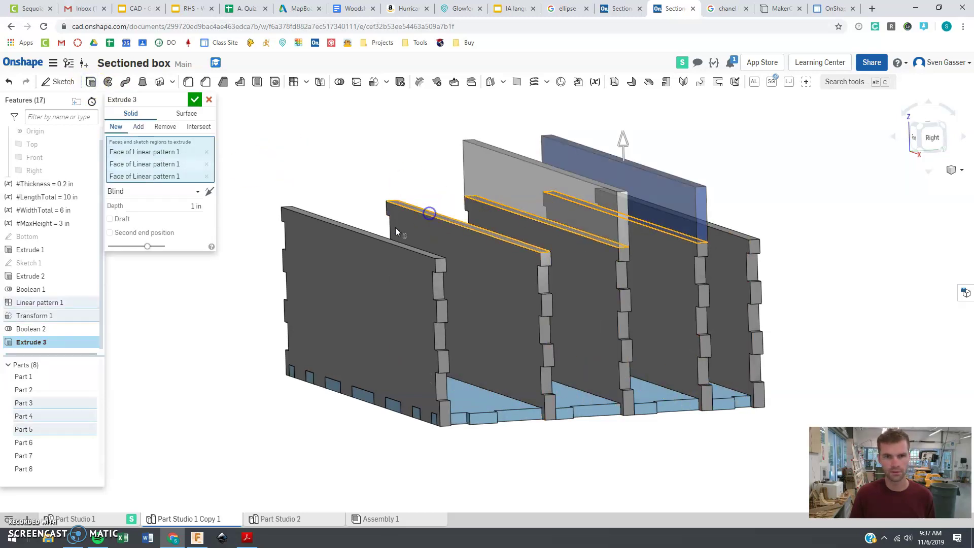
left_click(355, 232)
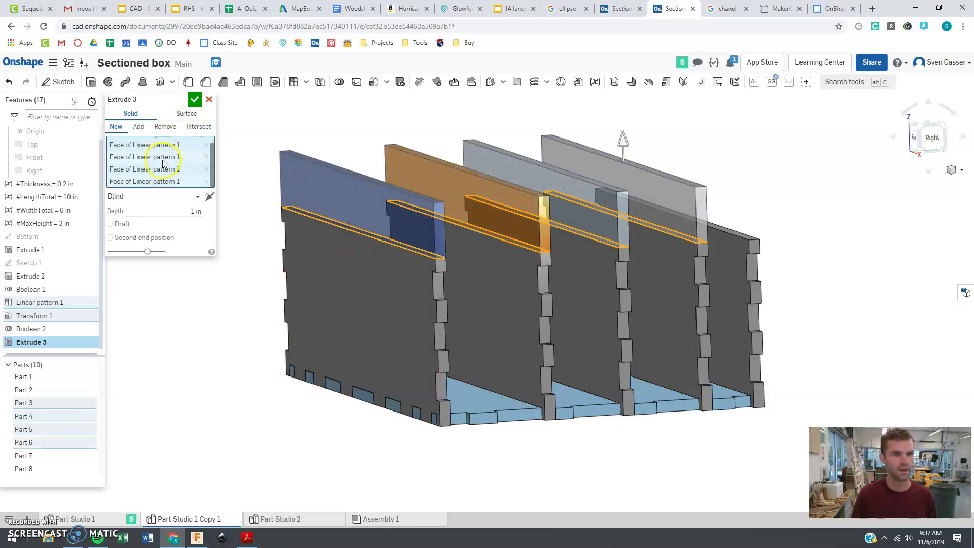
left_click(165, 126)
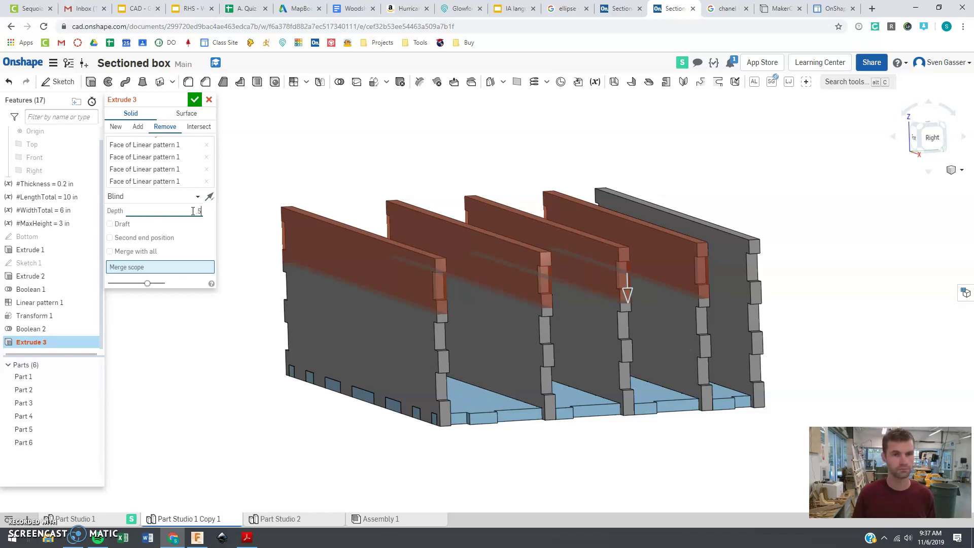
key("Return")
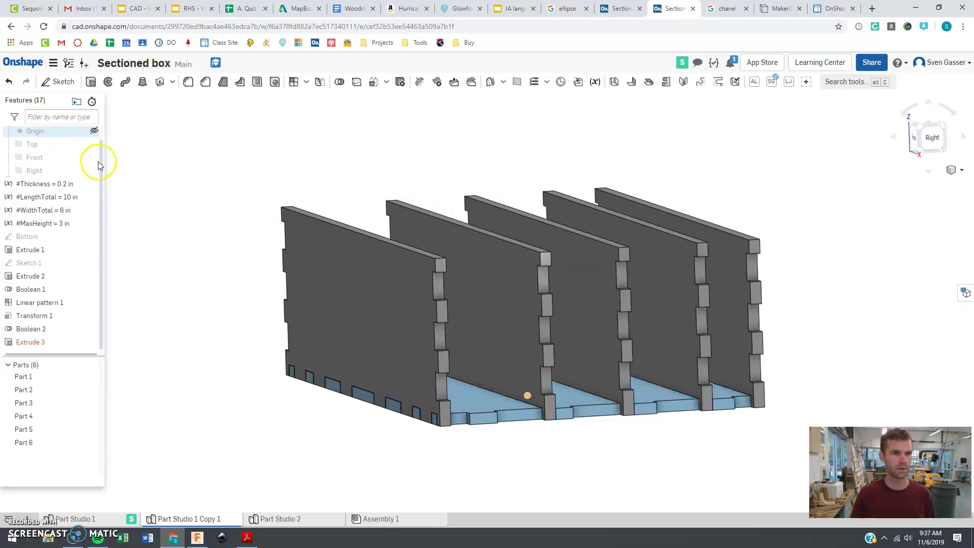
Step: Edit Extrude 3 to limit its merge scope to wall Parts 3–6
left_click(30, 343)
double_click(31, 343)
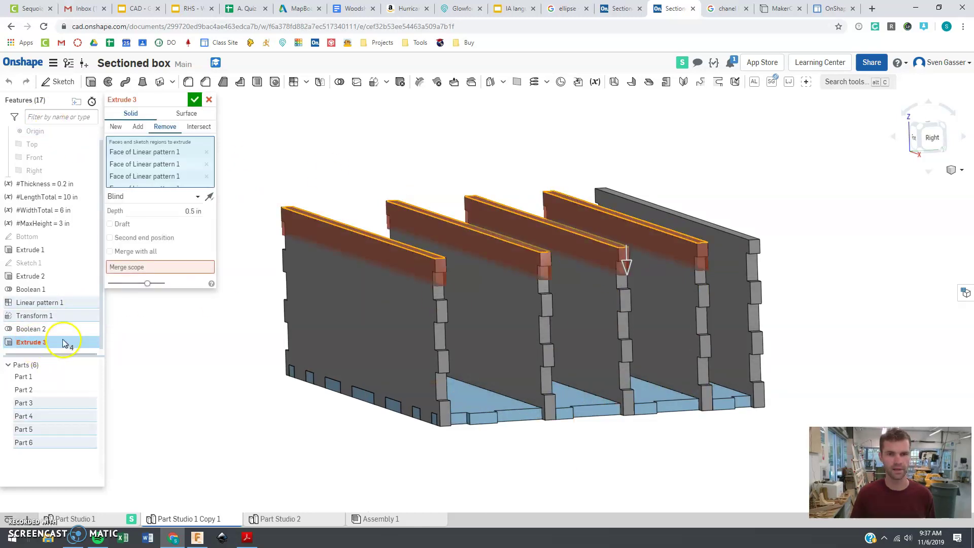
left_click(126, 272)
left_click(667, 296)
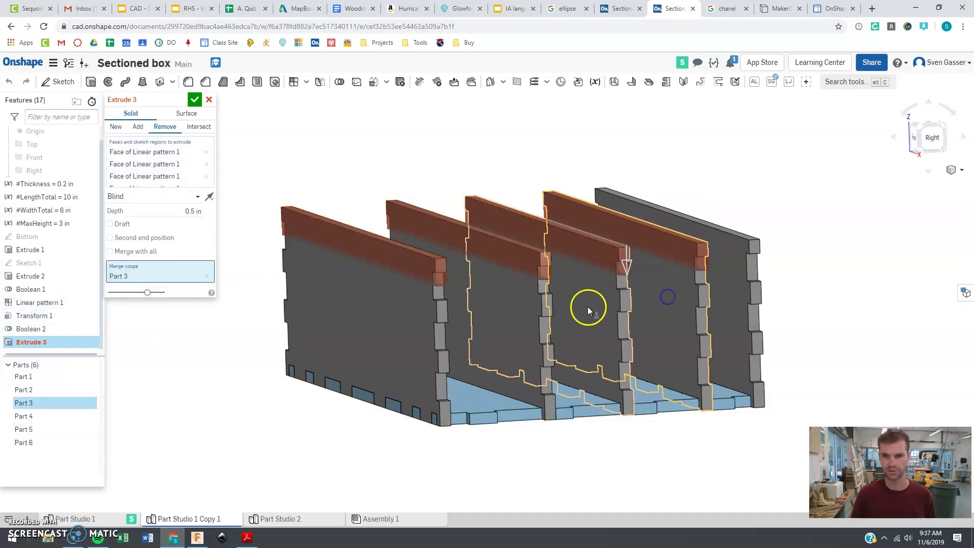
left_click(587, 307)
left_click(492, 312)
left_click(386, 326)
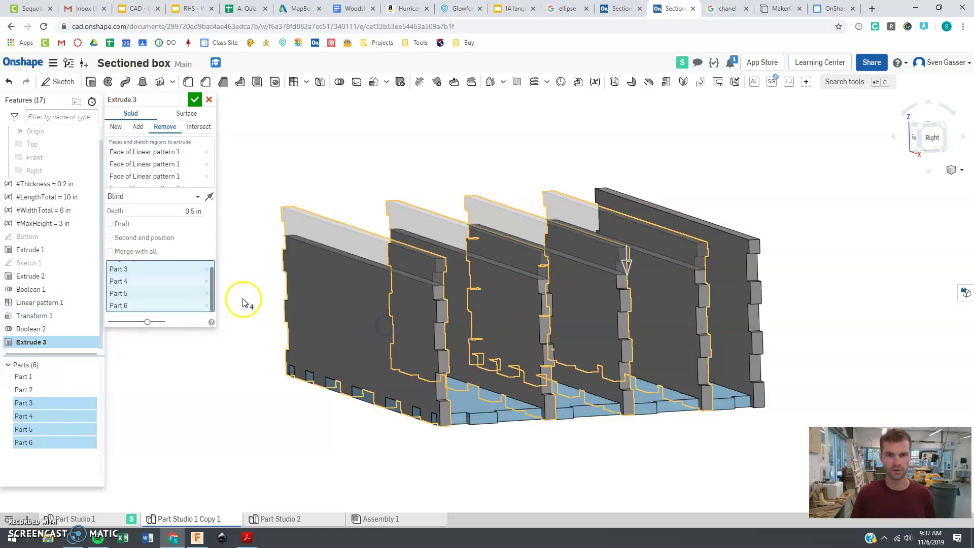
left_click(195, 100)
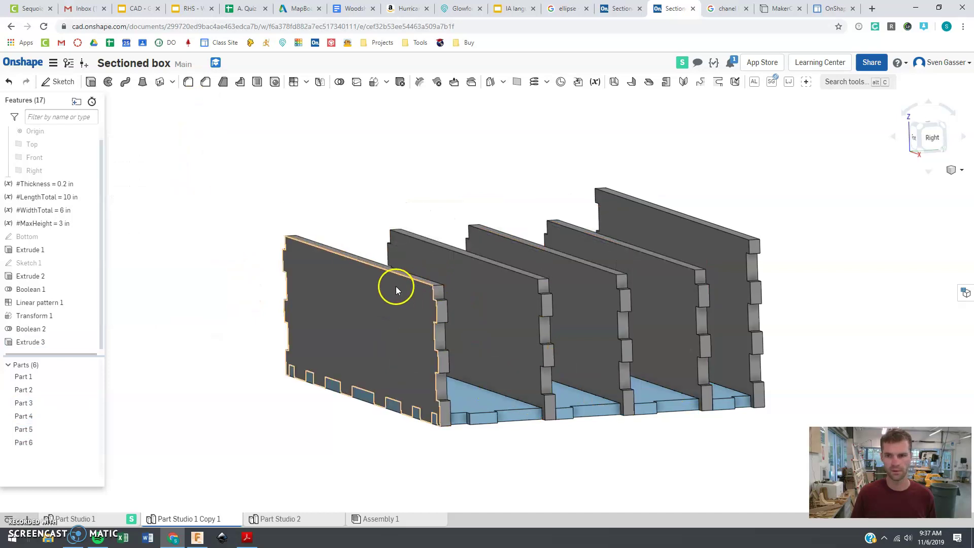
Step: Begin a Remove extrude on the end wall's top face
key("shift+4")
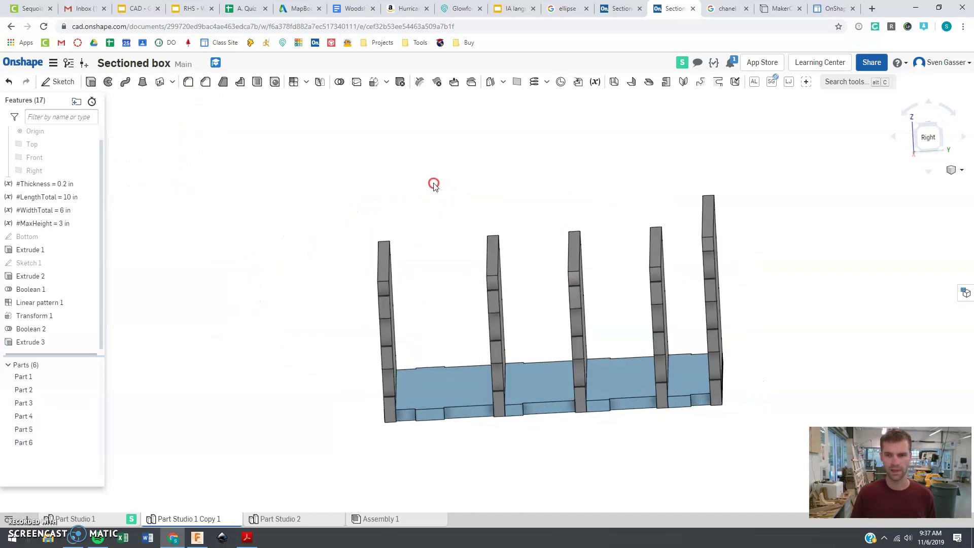
key("shift+7")
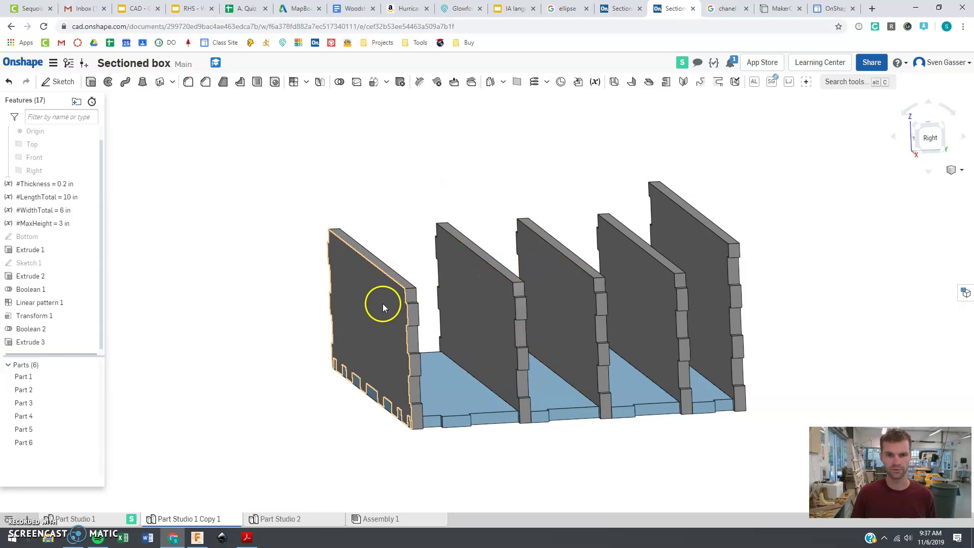
left_click(90, 83)
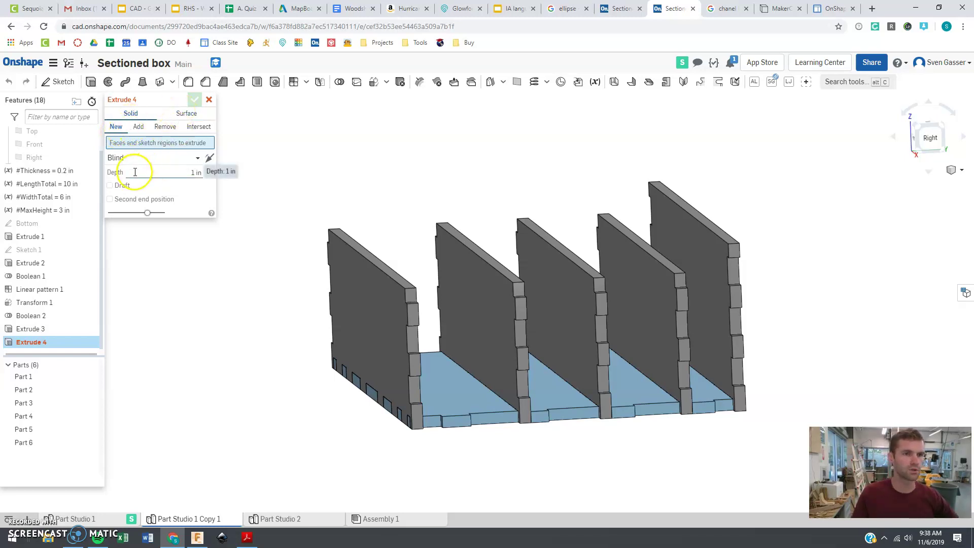
left_click(363, 246)
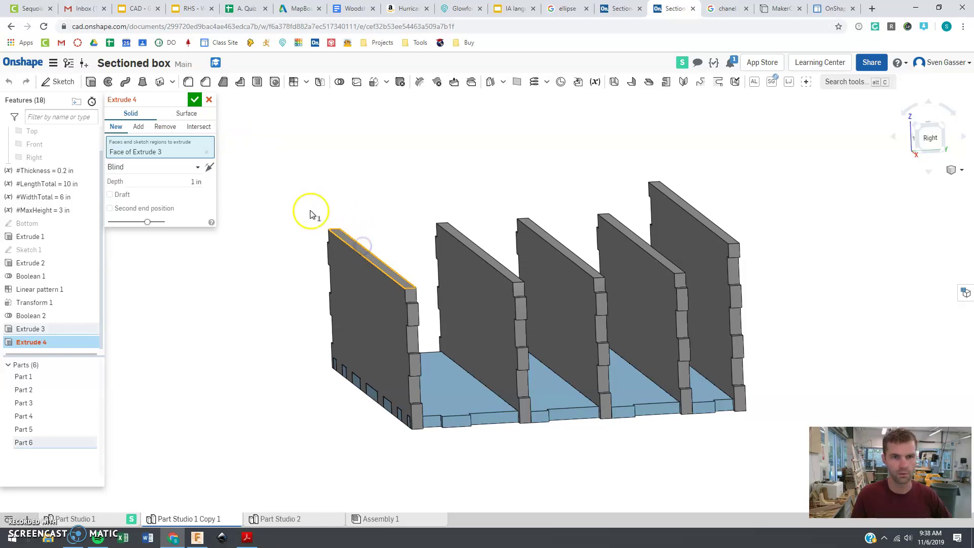
left_click(165, 130)
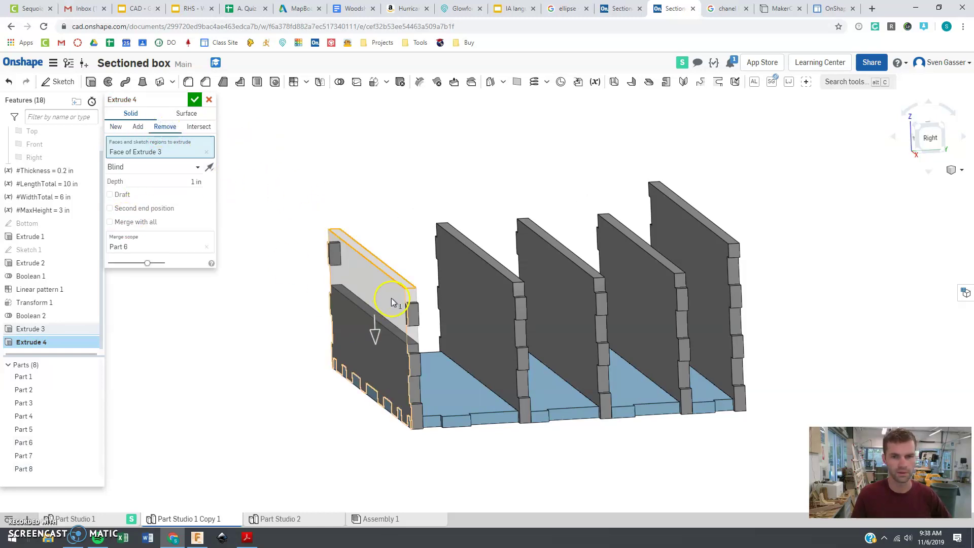
Step: Adjust the tab face selection and commit the 1 in cut on the end wall
right_click_drag(359, 330, 422, 328)
scroll(517, 374, "up", 5)
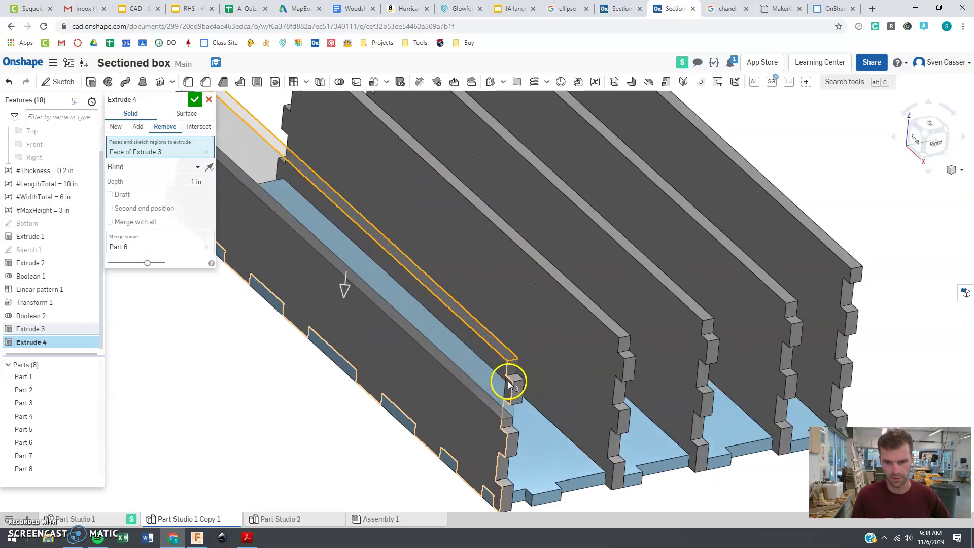
left_click(515, 378)
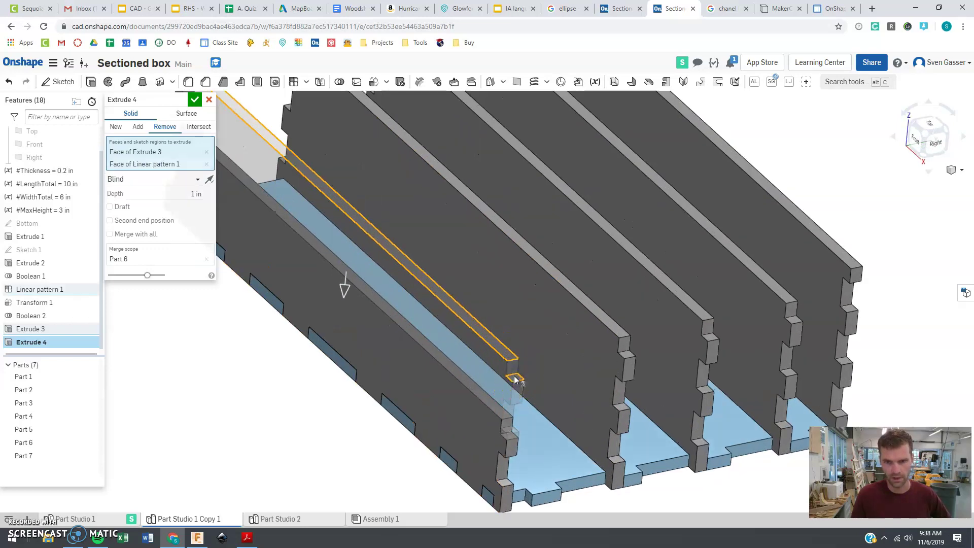
scroll(516, 378, "down", 5)
scroll(317, 201, "up", 4)
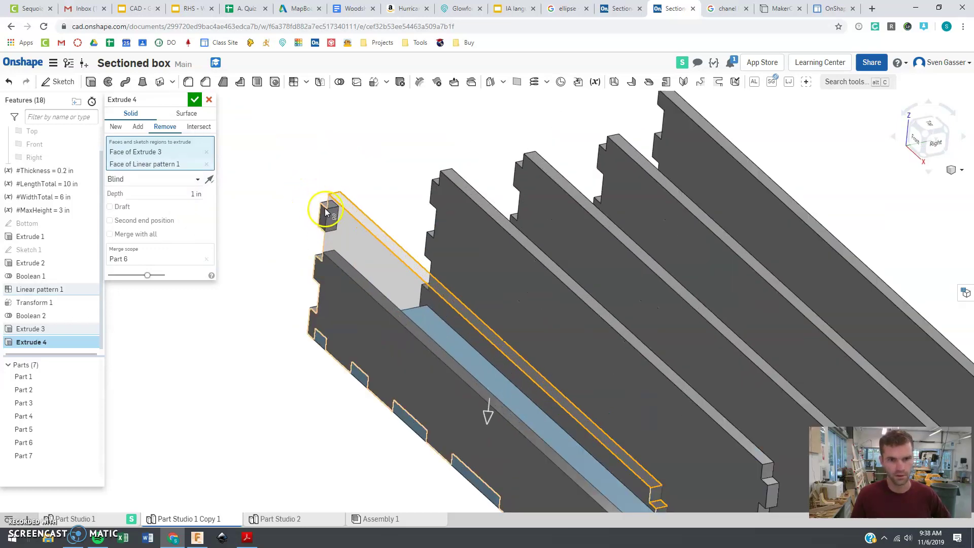
left_click(328, 205)
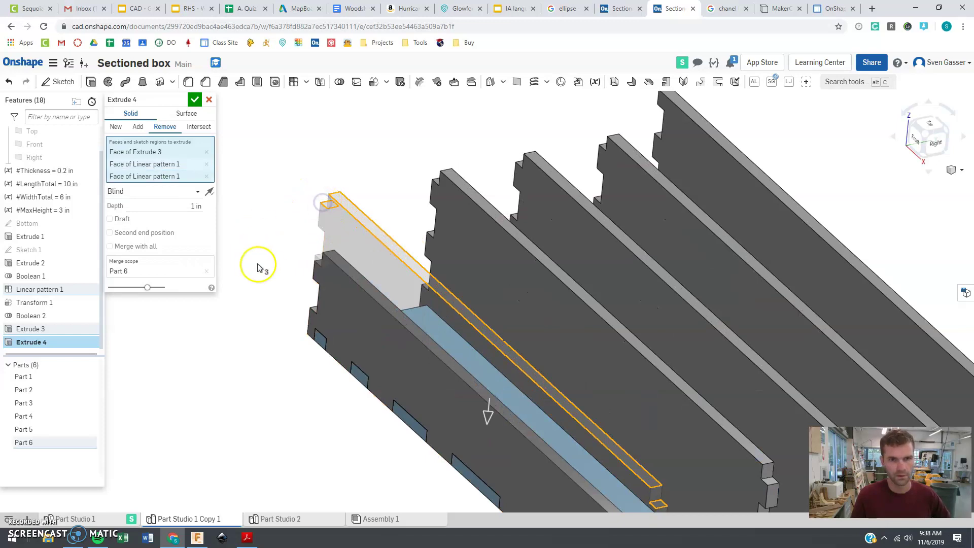
scroll(266, 263, "down", 3)
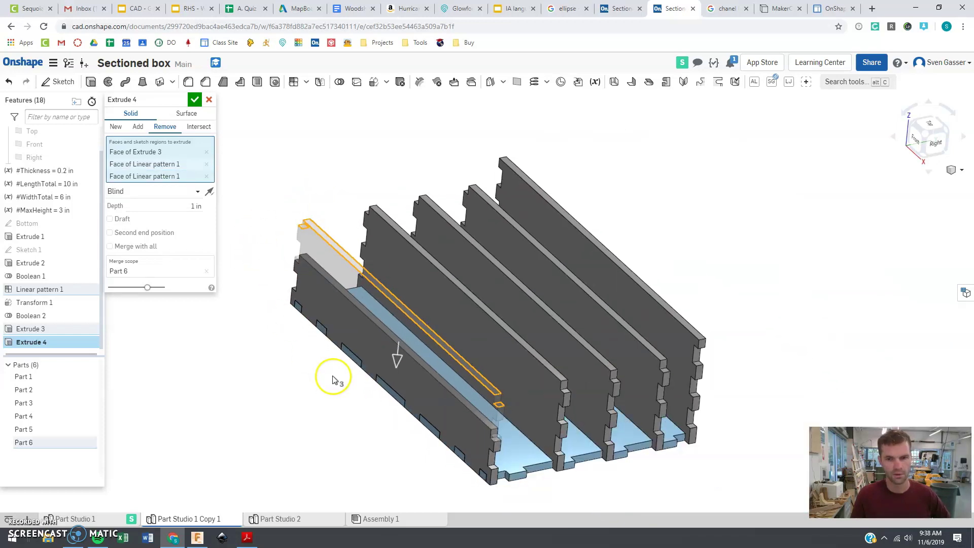
scroll(497, 444, "up", 3)
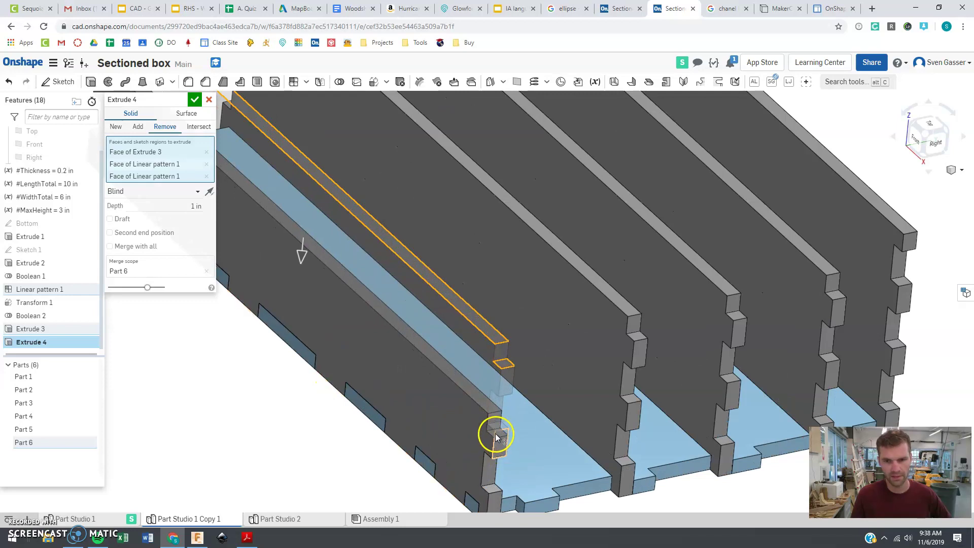
scroll(495, 434, "down", 2)
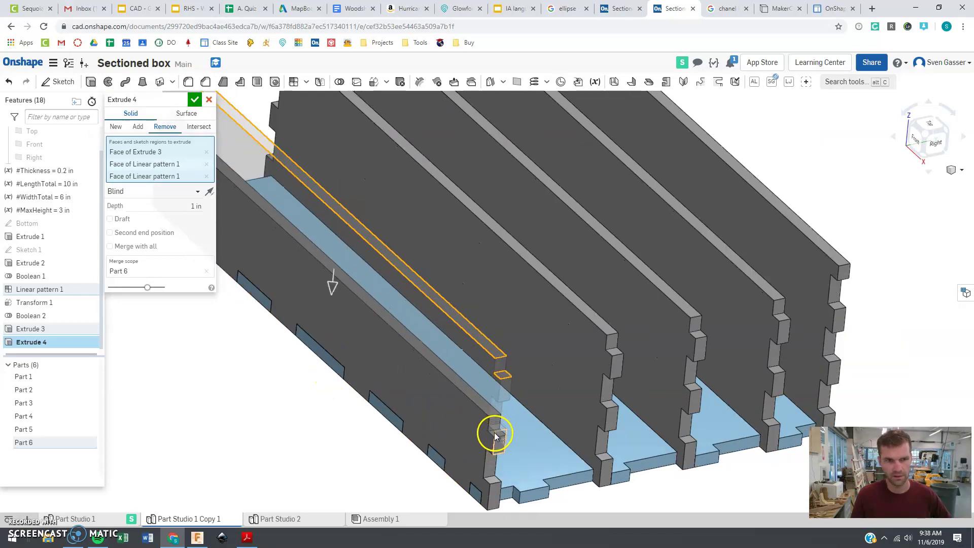
left_click(206, 176)
left_click(206, 165)
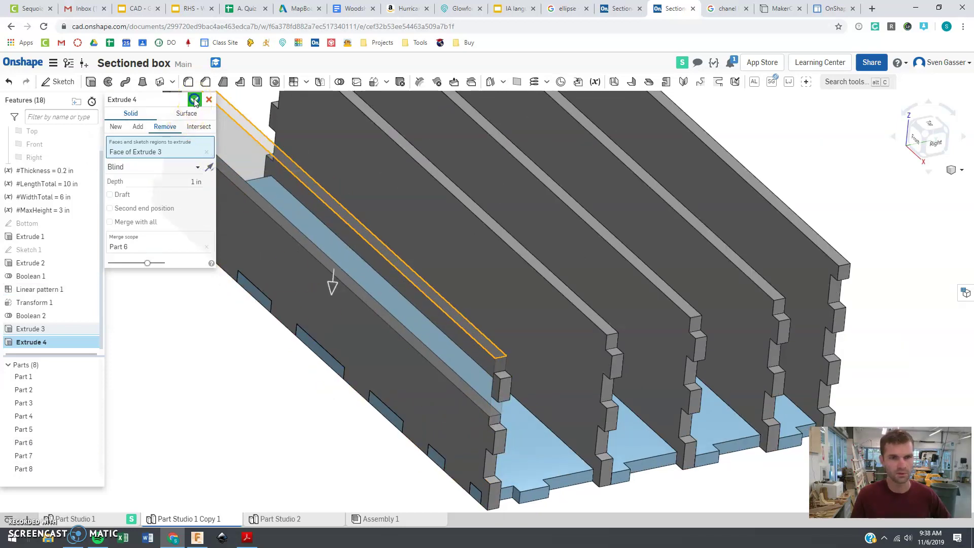
left_click(195, 99)
scroll(328, 271, "down", 3)
Step: Delete the two leftover pegs, Part 8 and Part 7
scroll(326, 270, "up", 1)
scroll(304, 237, "down", 1)
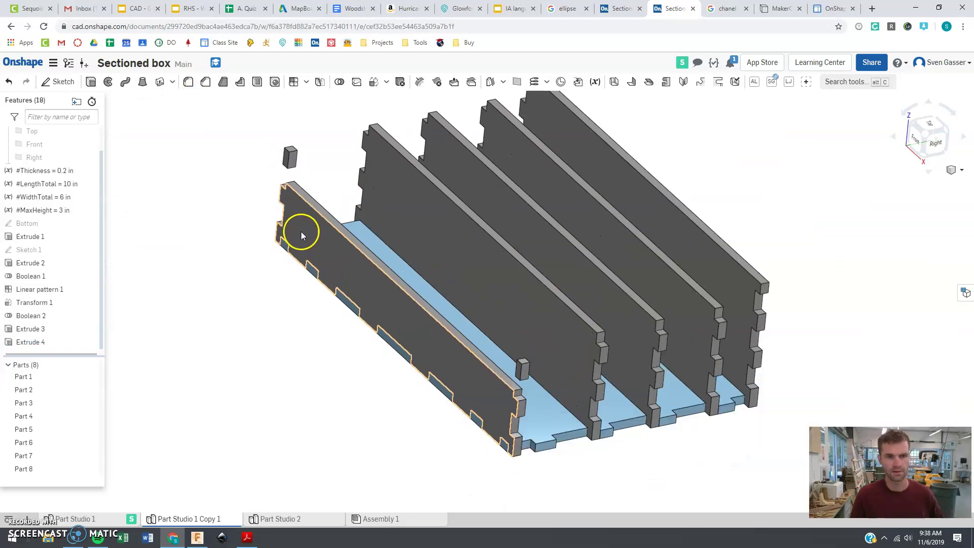
left_click(230, 307)
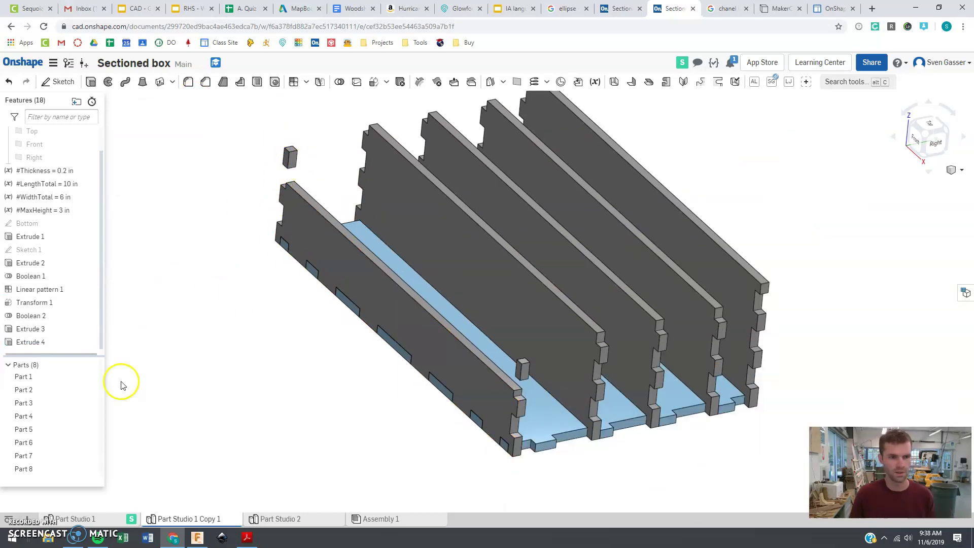
left_click(31, 470)
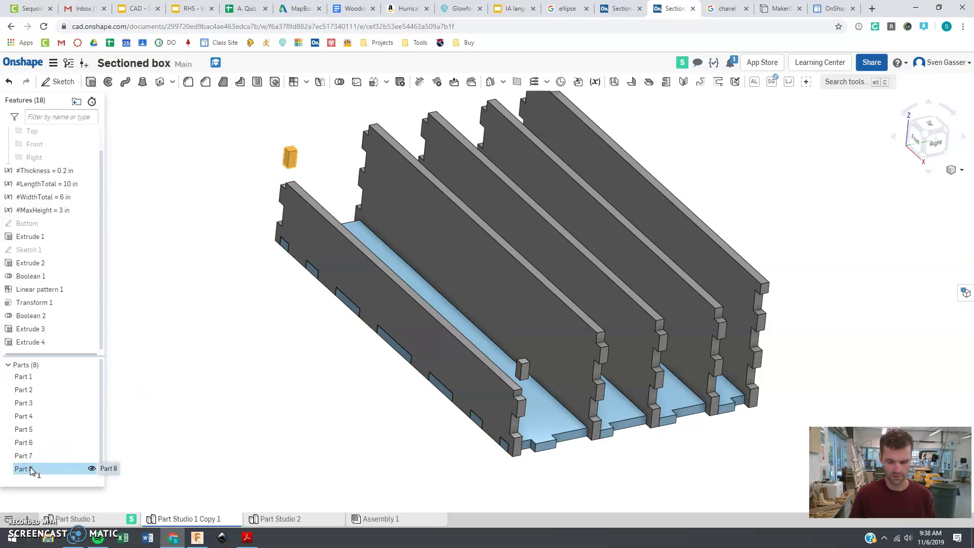
key("Delete")
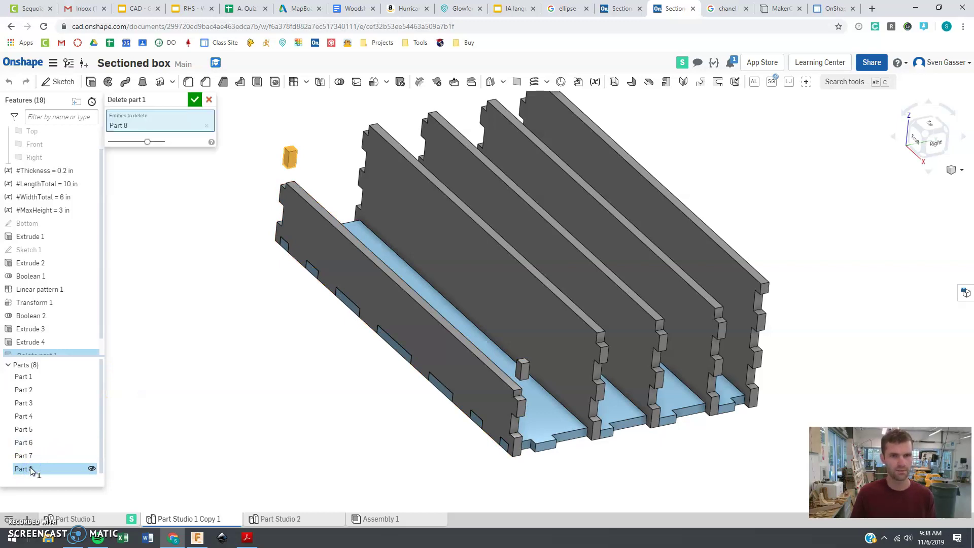
left_click(16, 457)
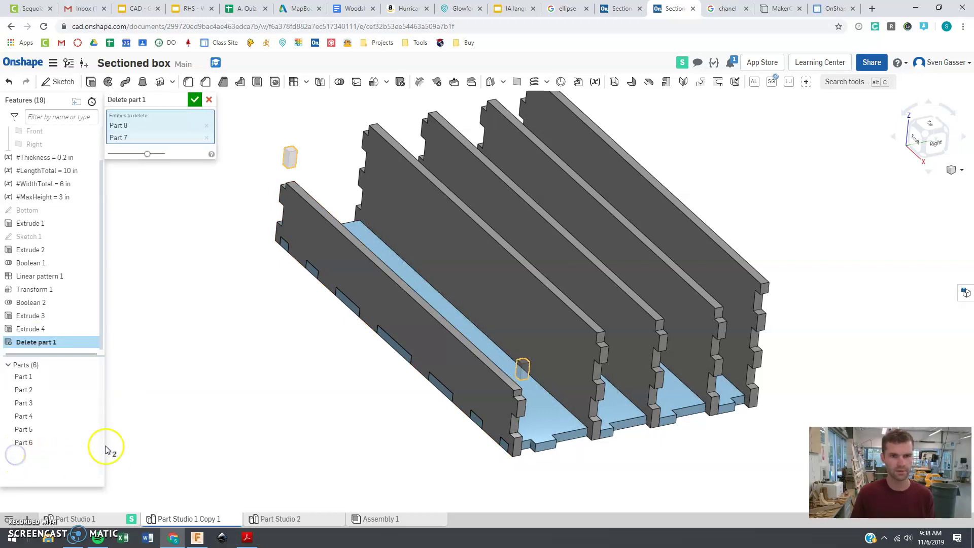
left_click(195, 101)
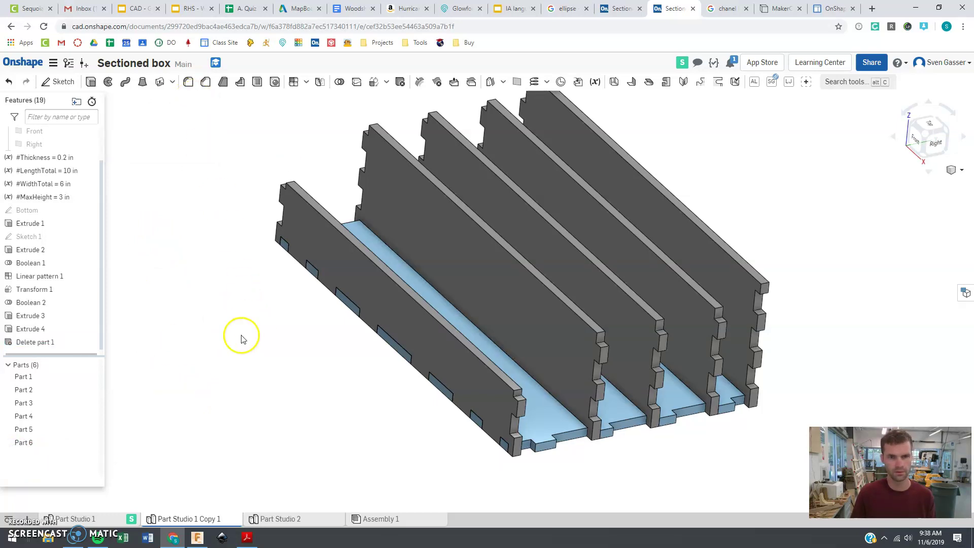
scroll(241, 346, "down", 3)
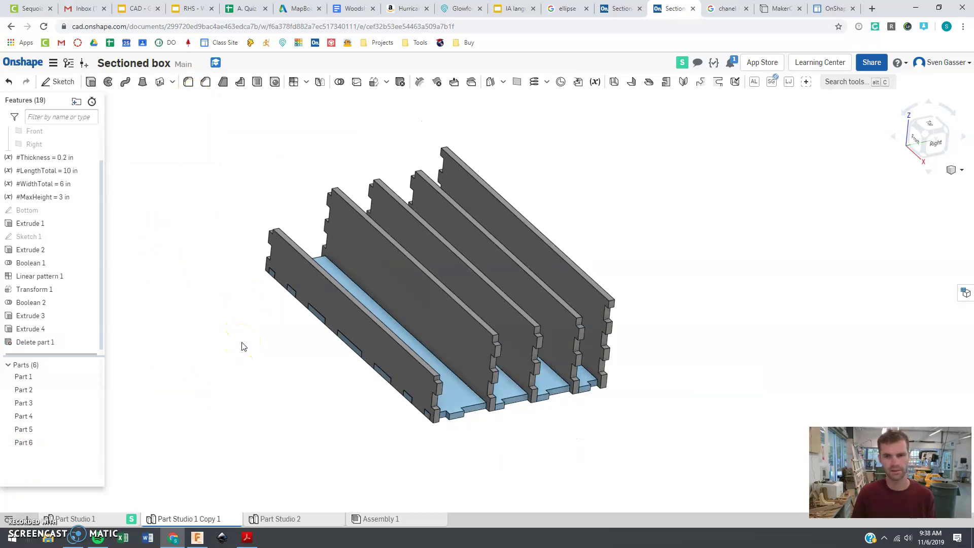